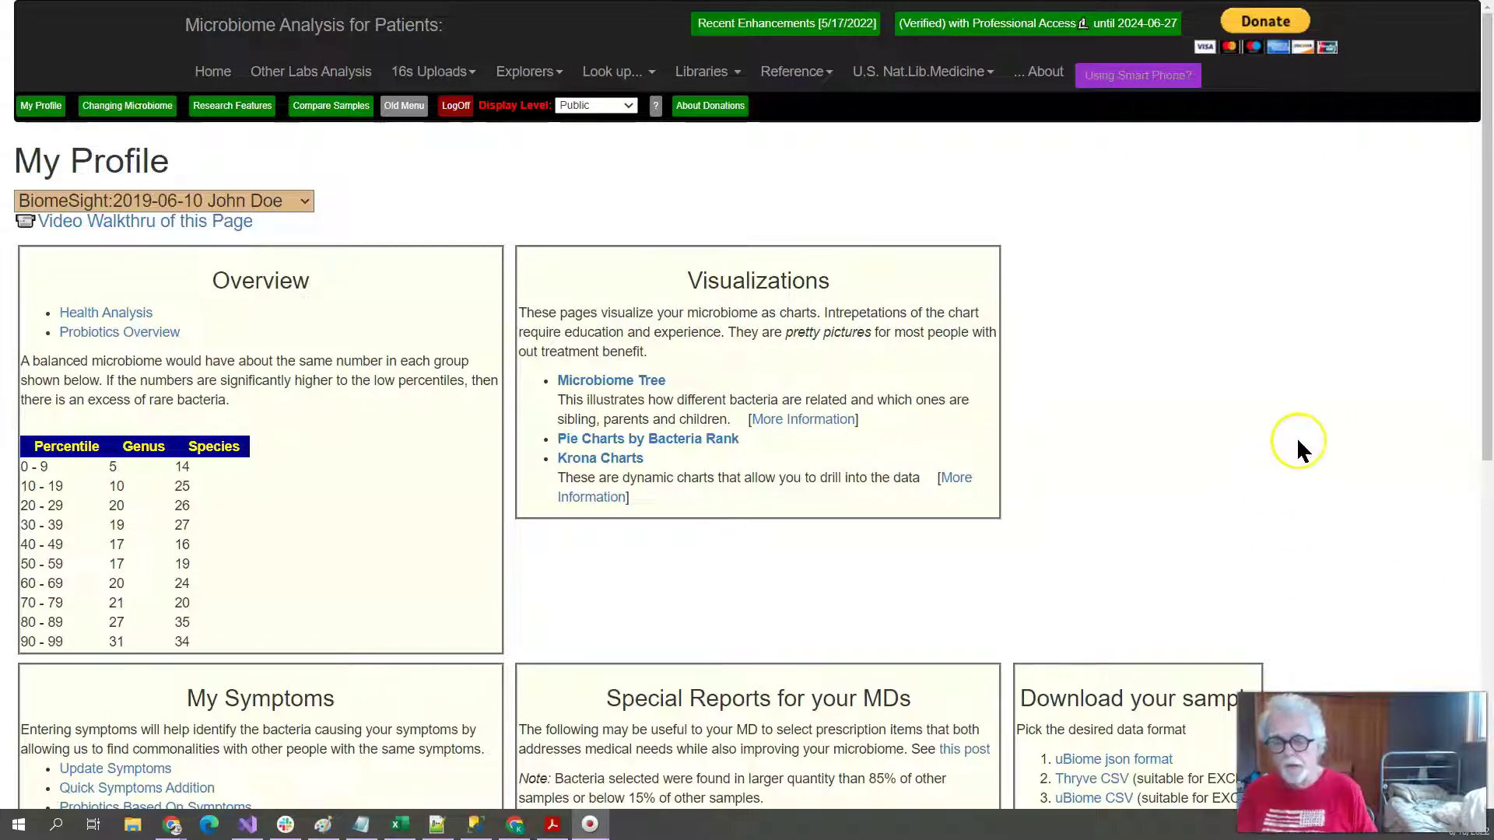
- Switch the profile to the BiomeSight 2019-12-10 Self sample and head to Changing Microbiome
click(51, 111)
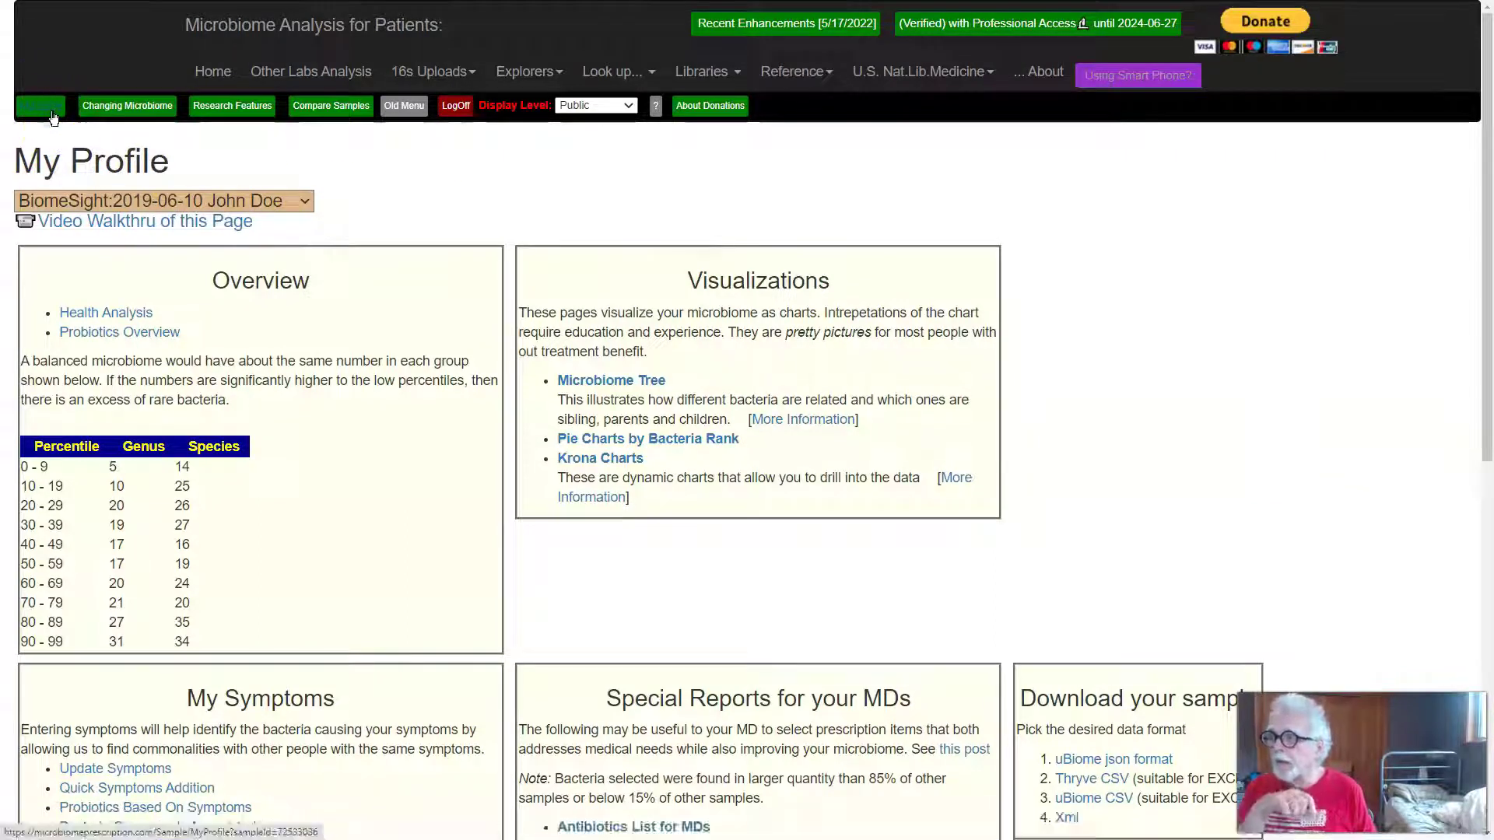
click(269, 200)
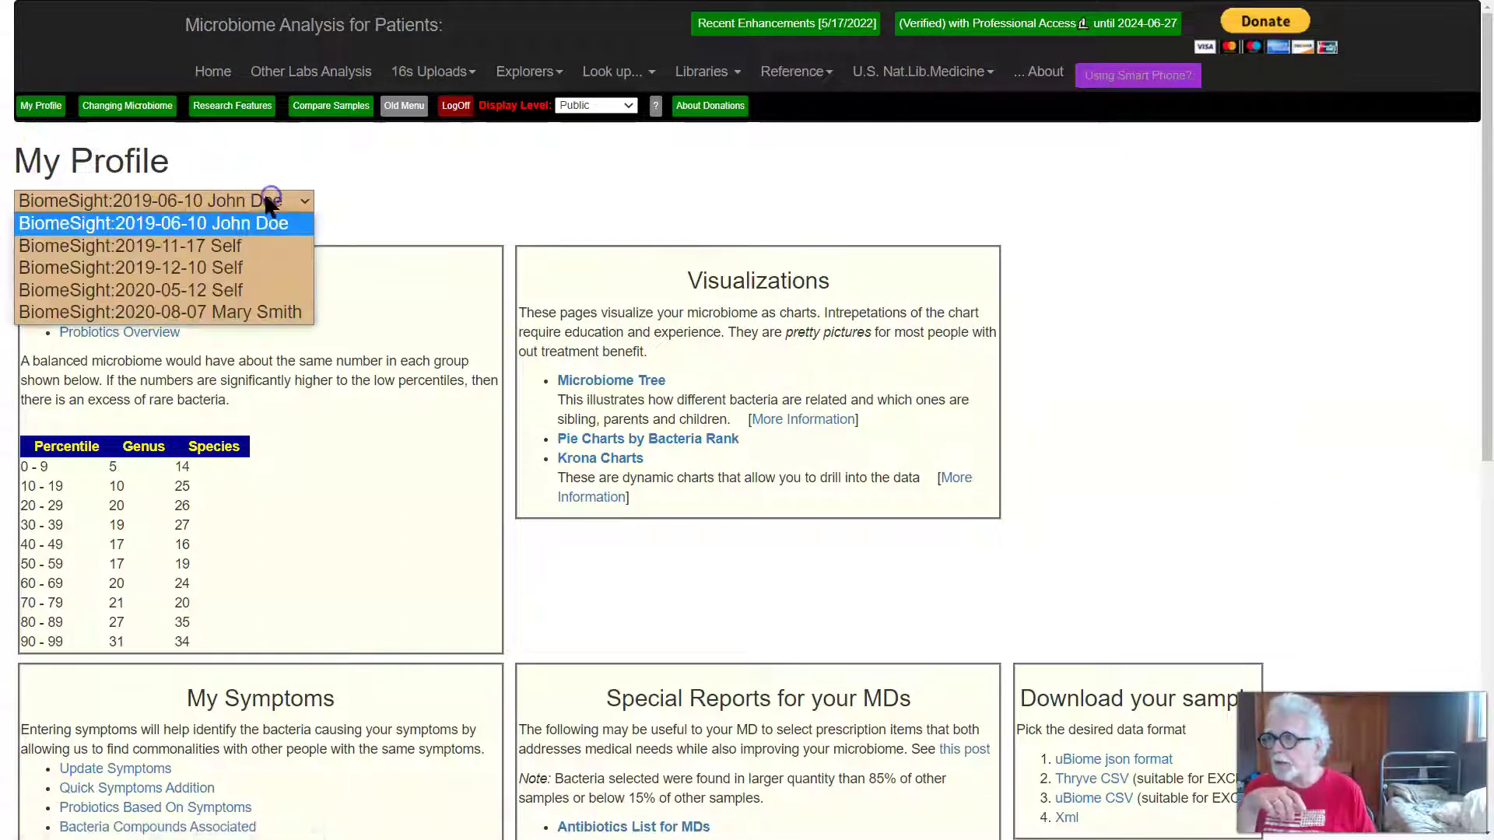
click(242, 268)
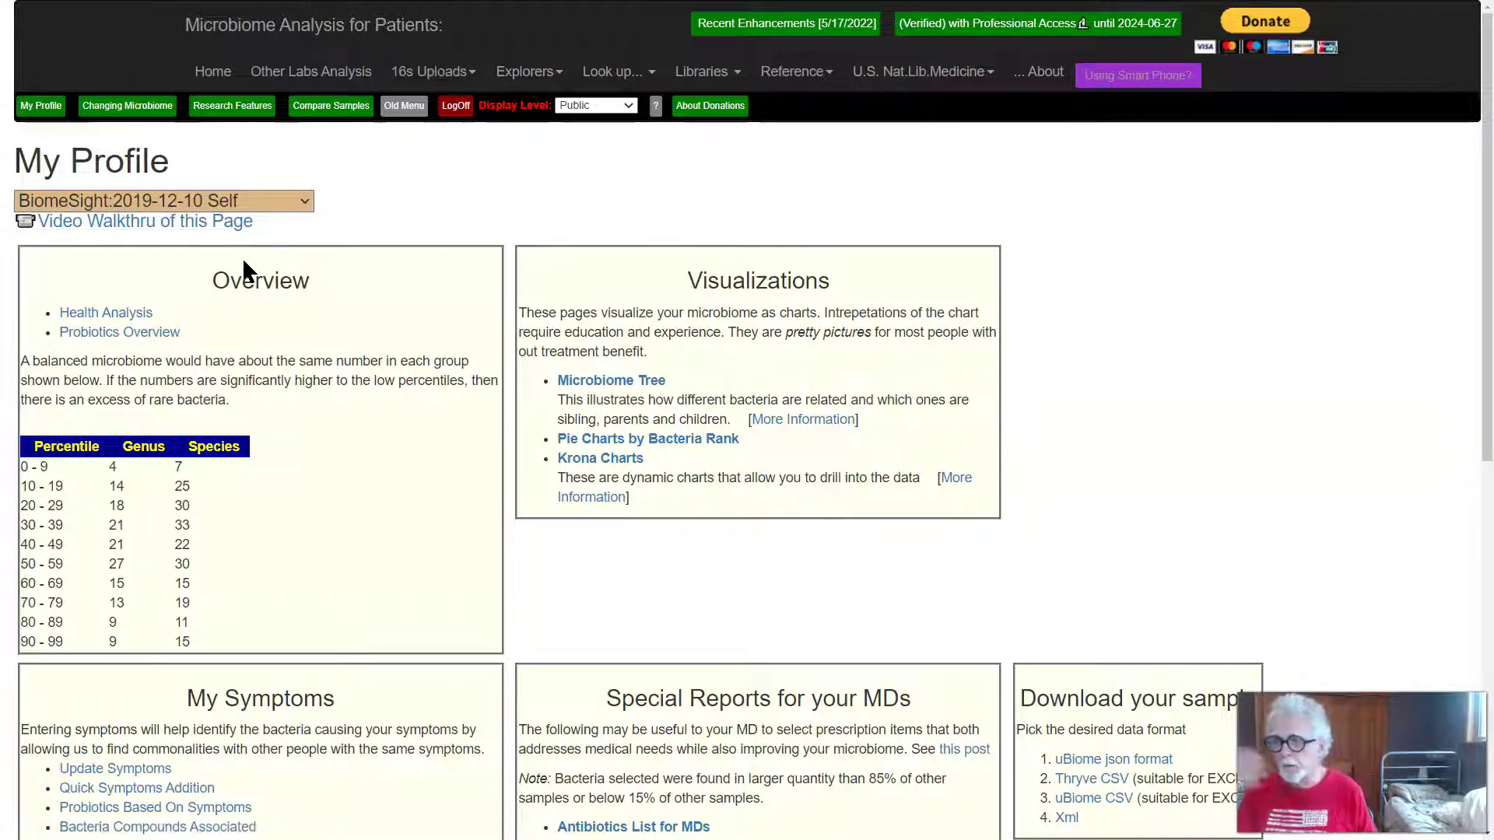
click(126, 130)
click(127, 109)
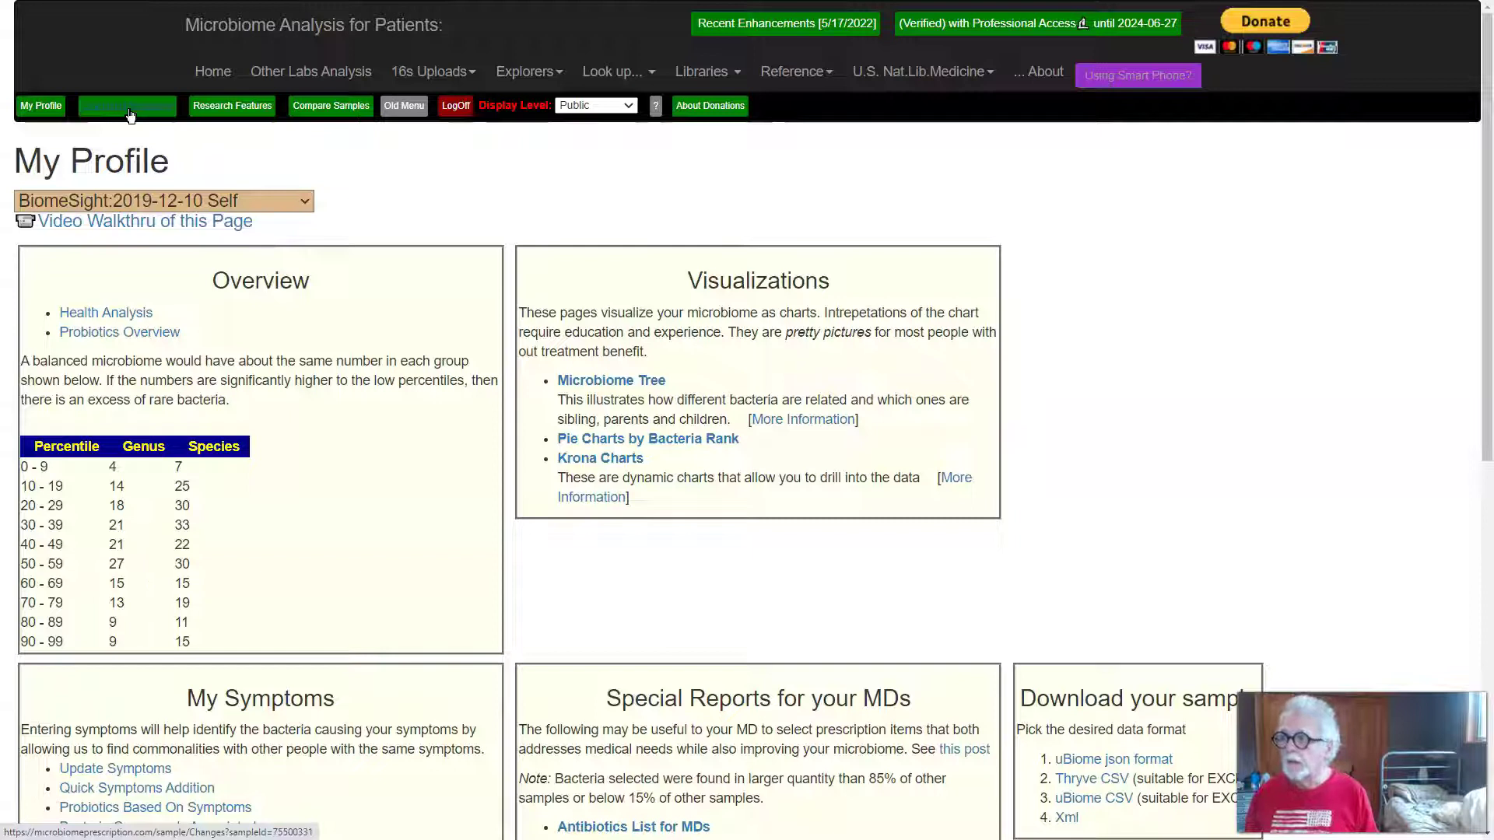
- Load Changing Microbiome and choose the Use JasonH (15 Criteria) consensus criteria
click(130, 115)
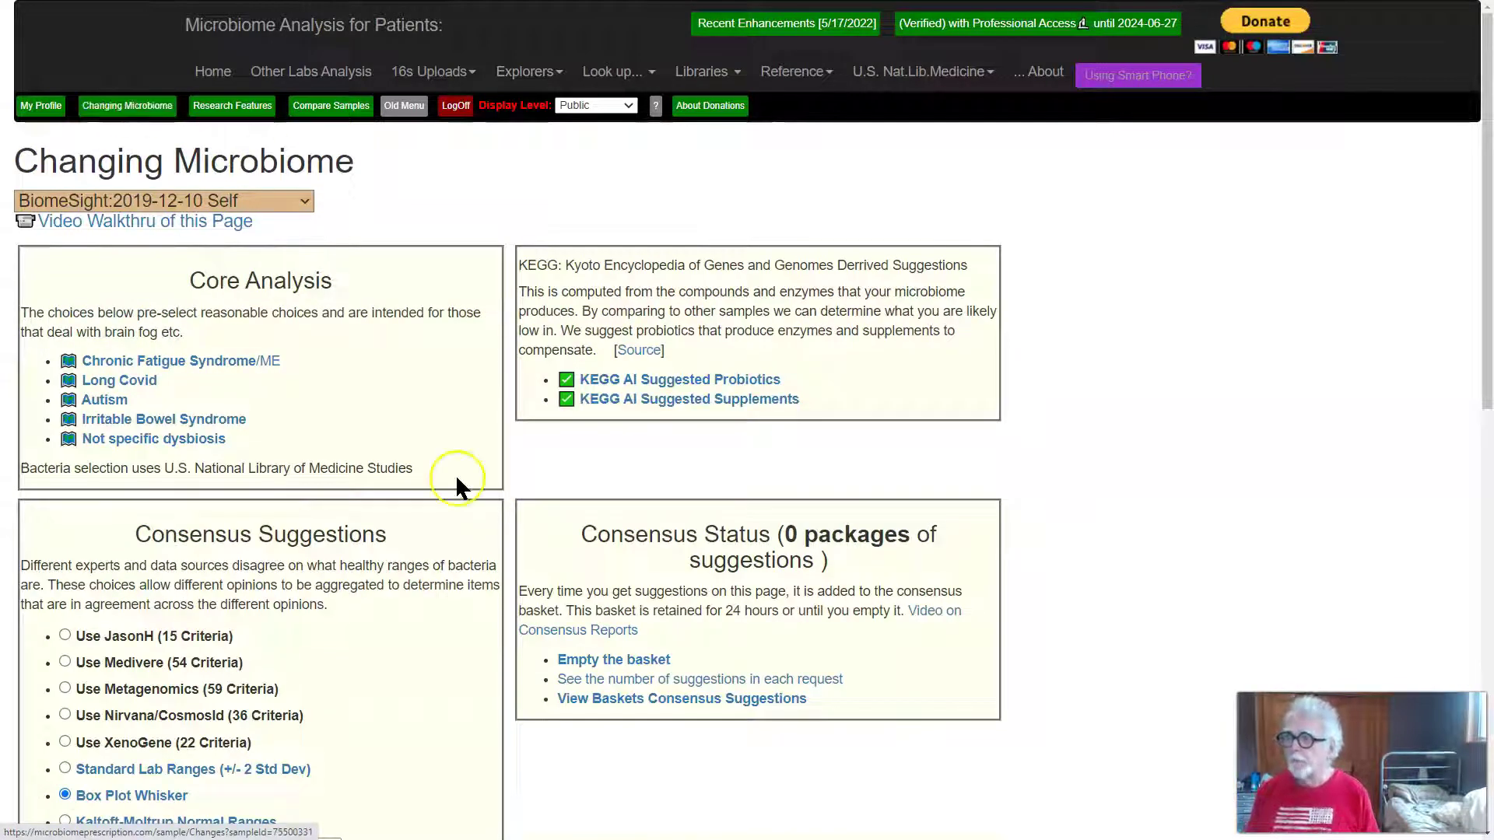
scroll(1040, 482, down, 2)
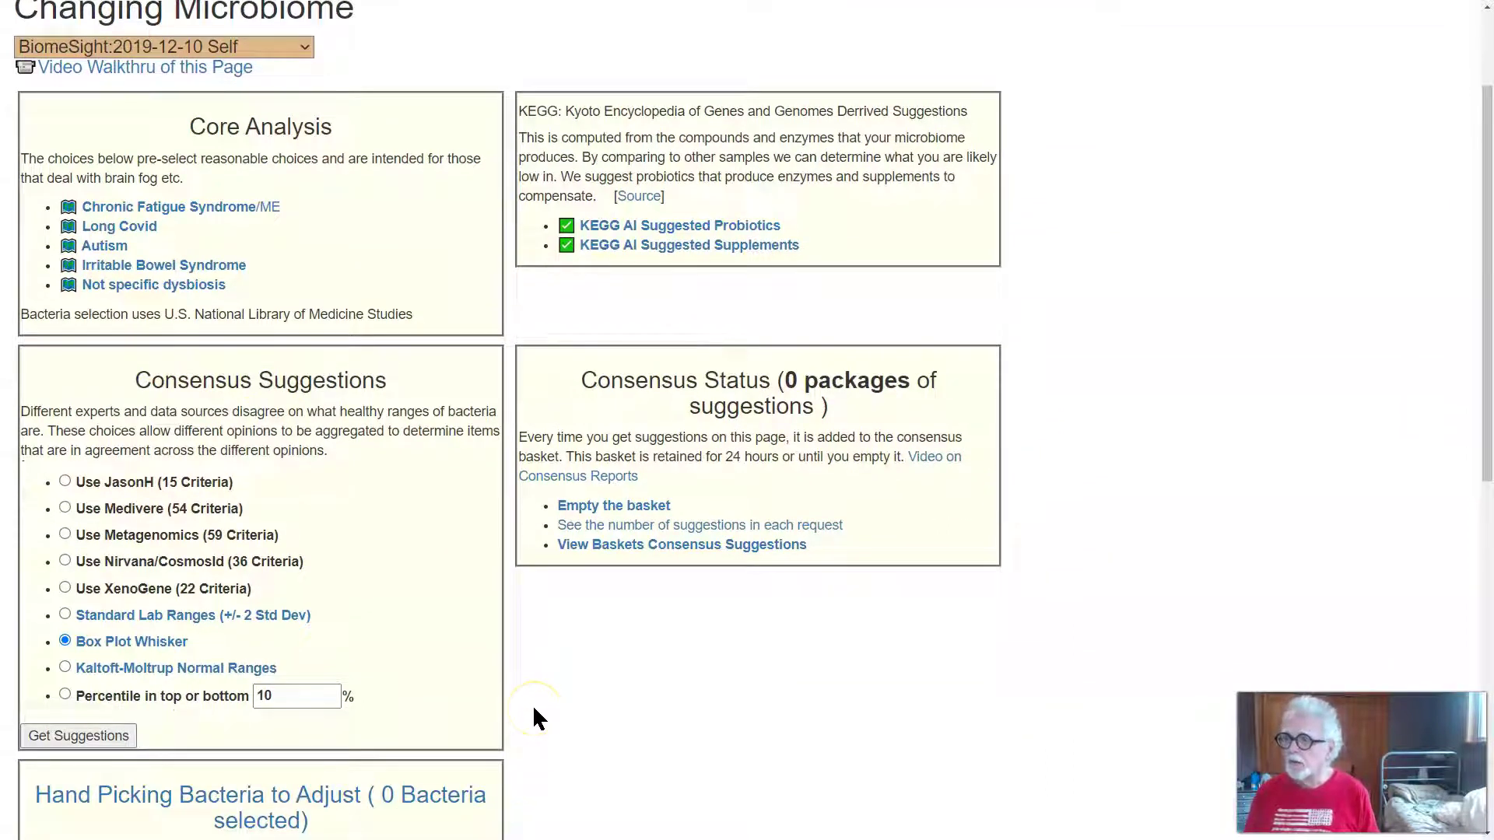
click(114, 833)
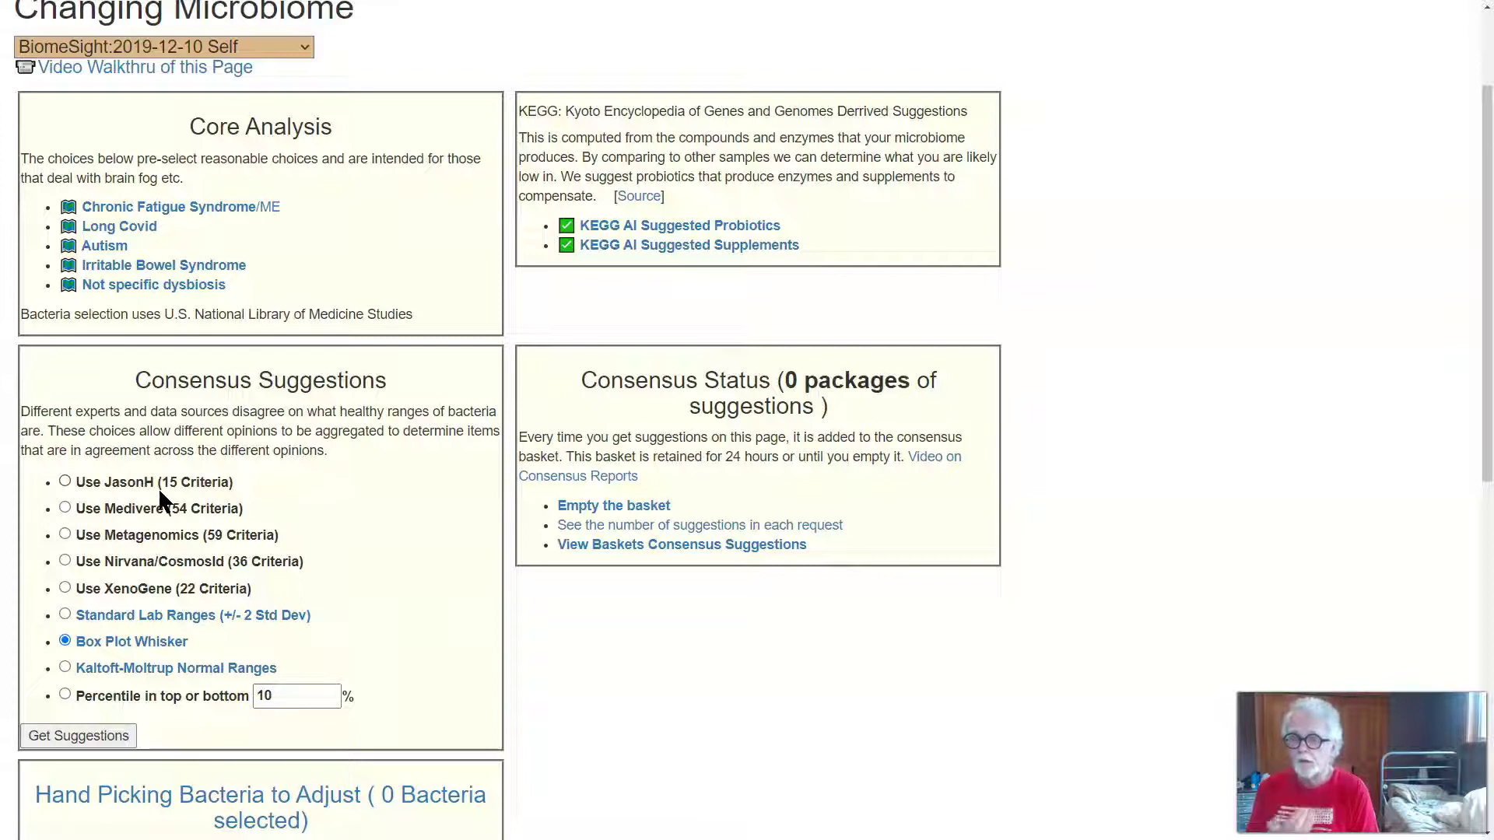
click(64, 480)
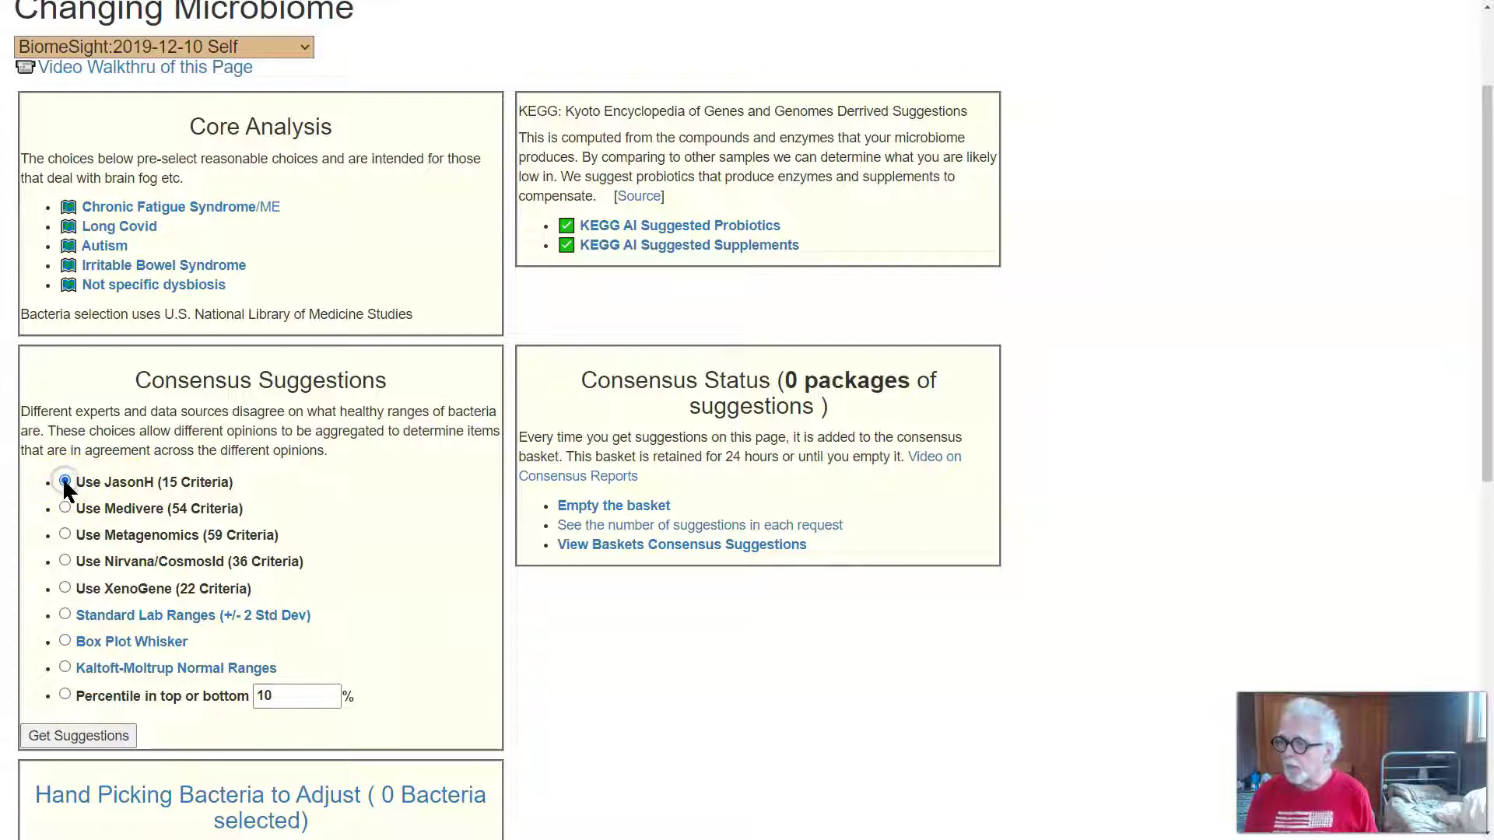
click(79, 736)
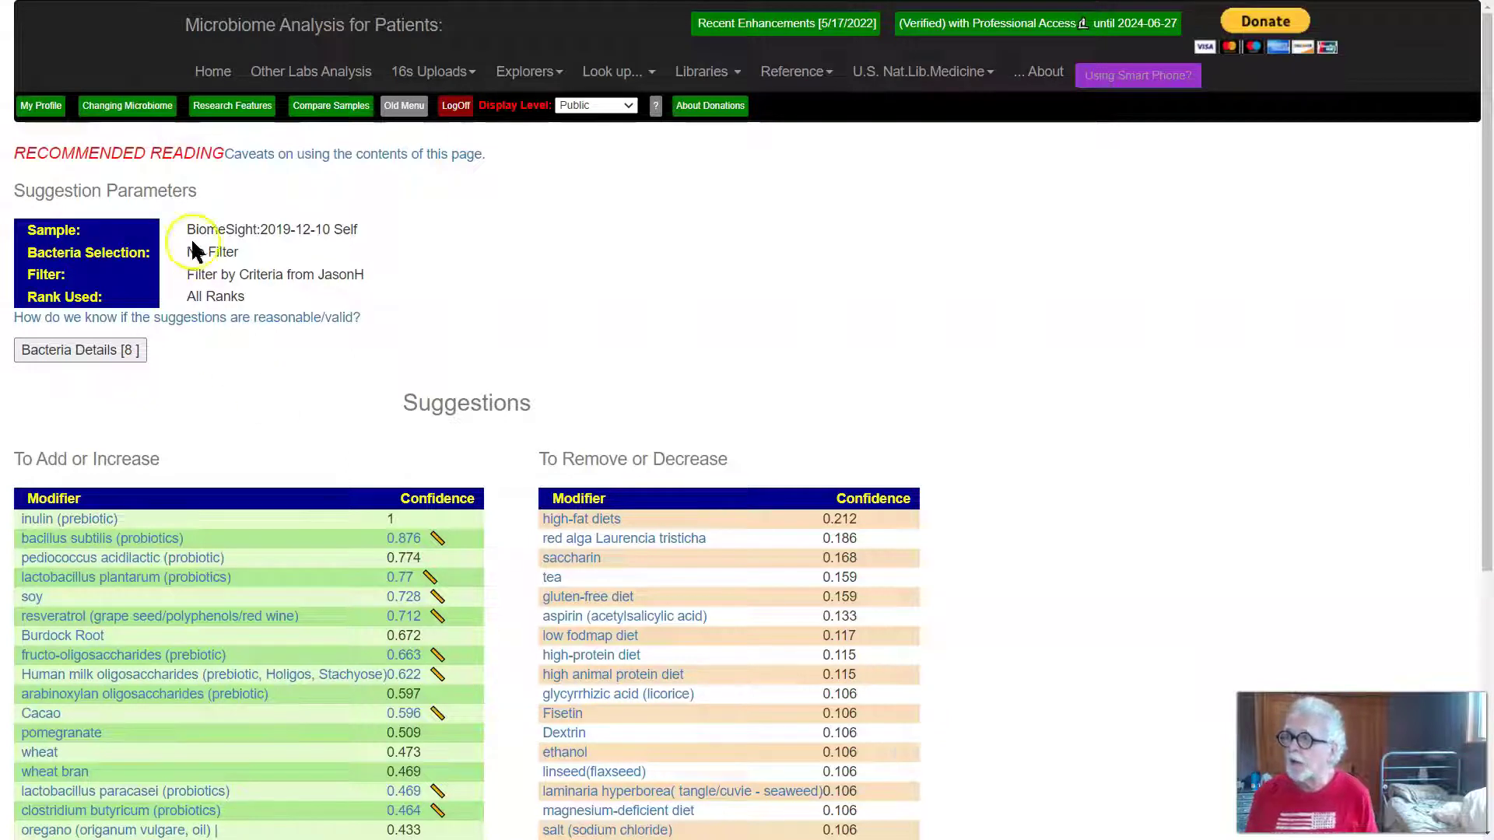
click(127, 105)
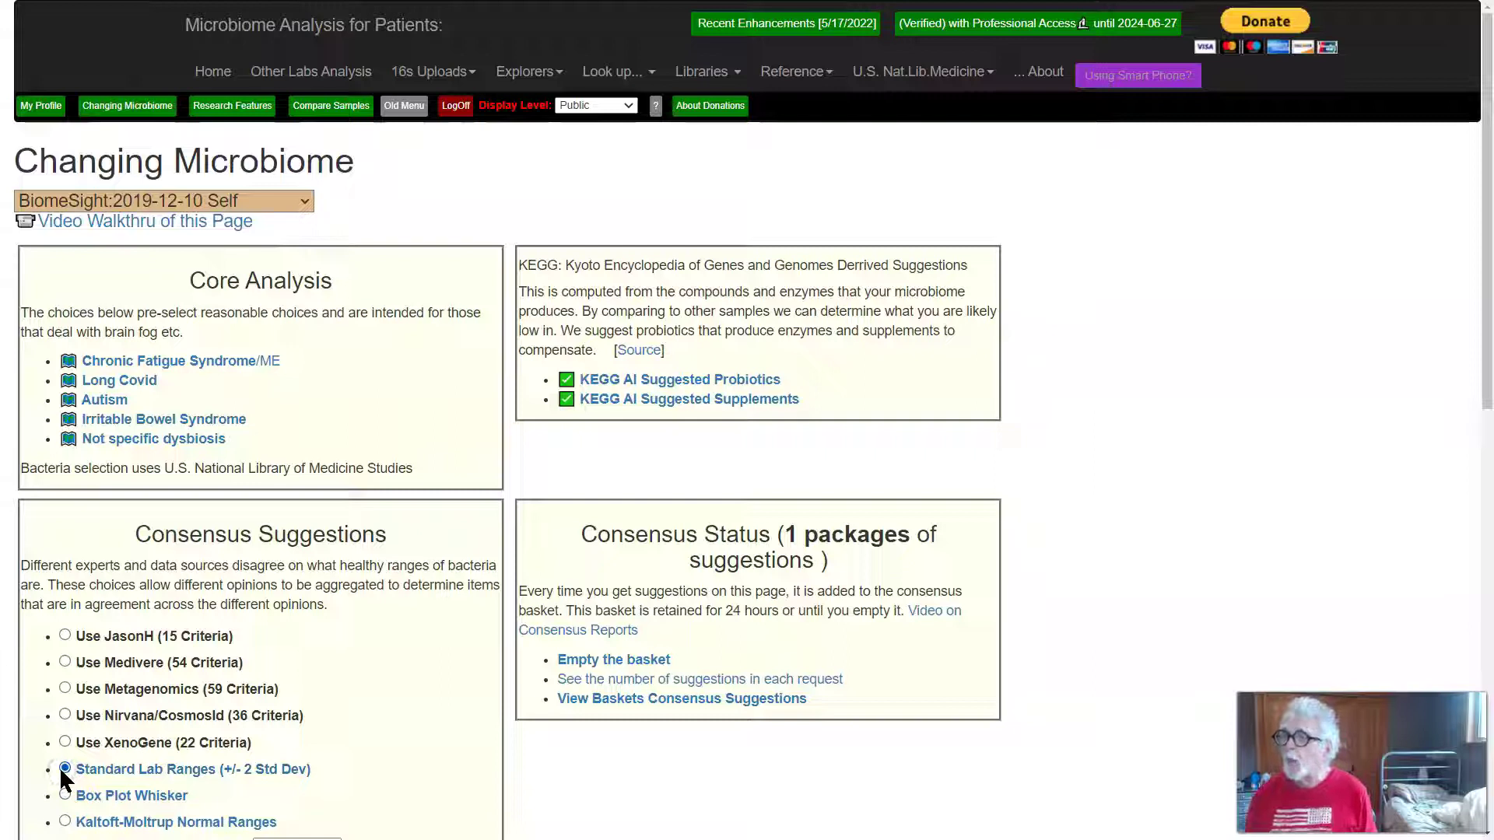
- Get Standard Lab Ranges suggestions, bringing the basket to 2 packages, after briefly viewing its 6 bacteria
scroll(433, 746, down, 2)
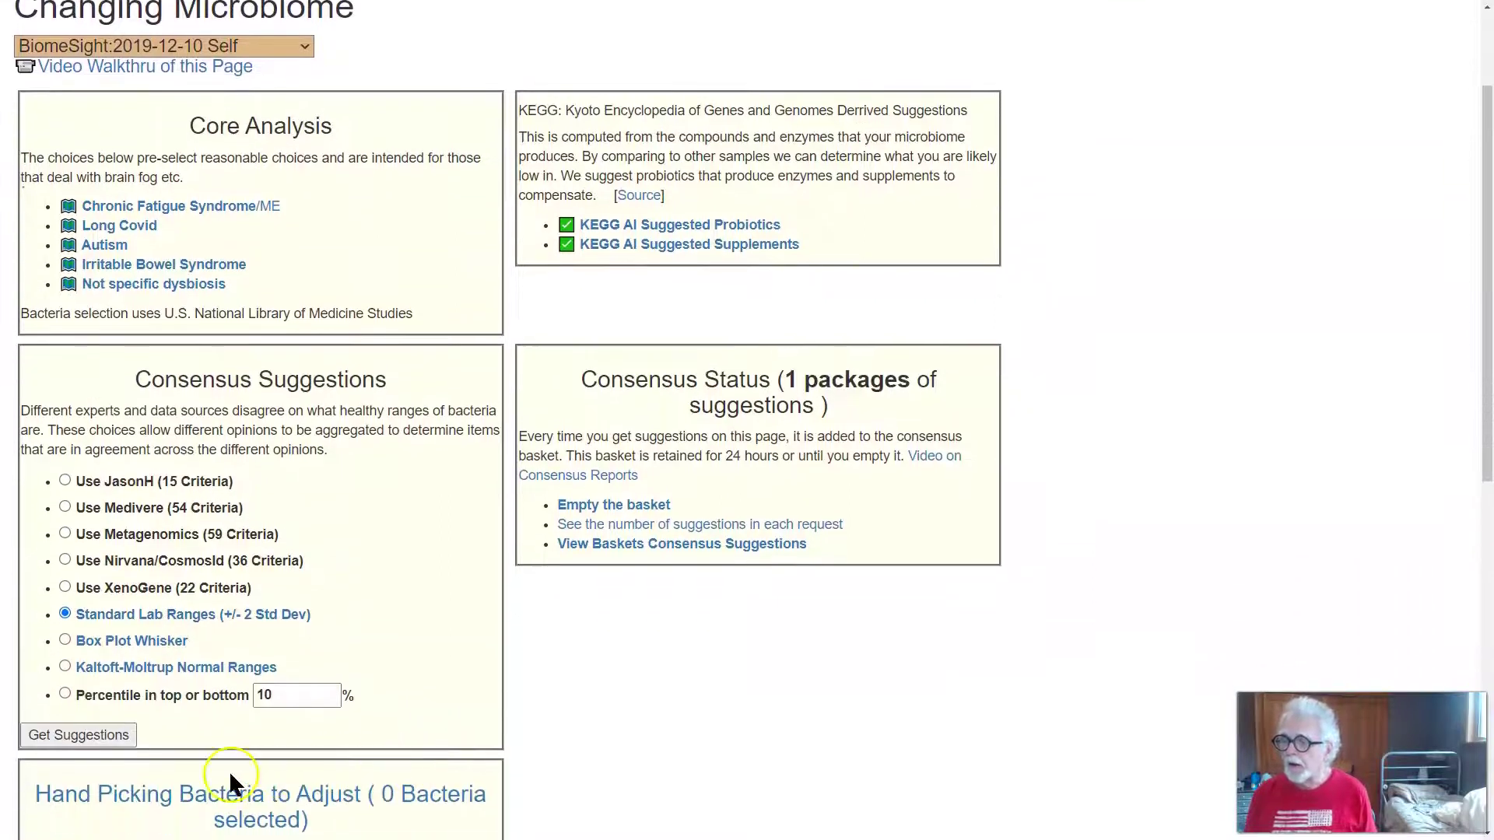
click(109, 743)
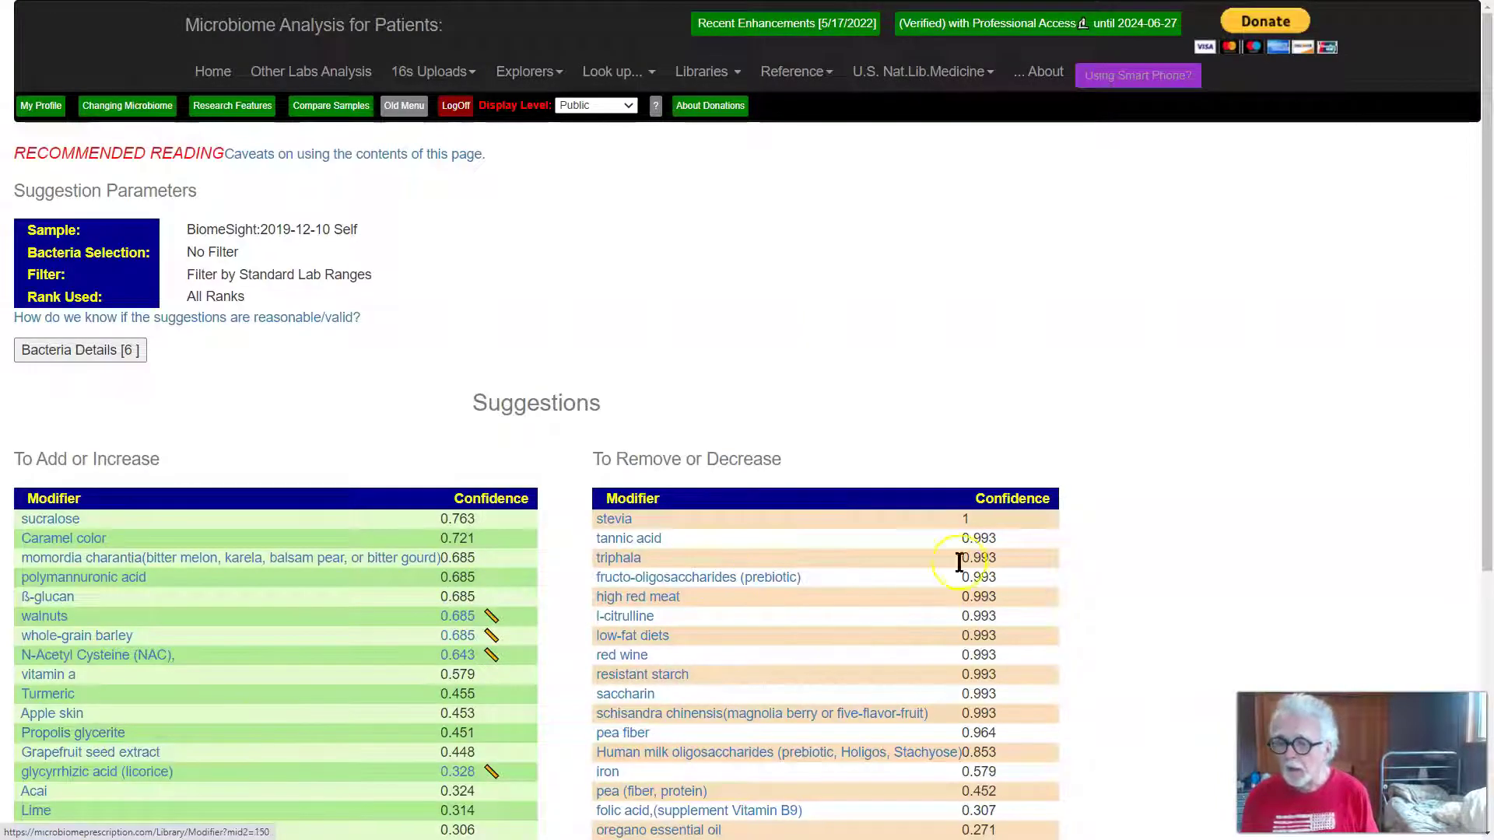
click(84, 357)
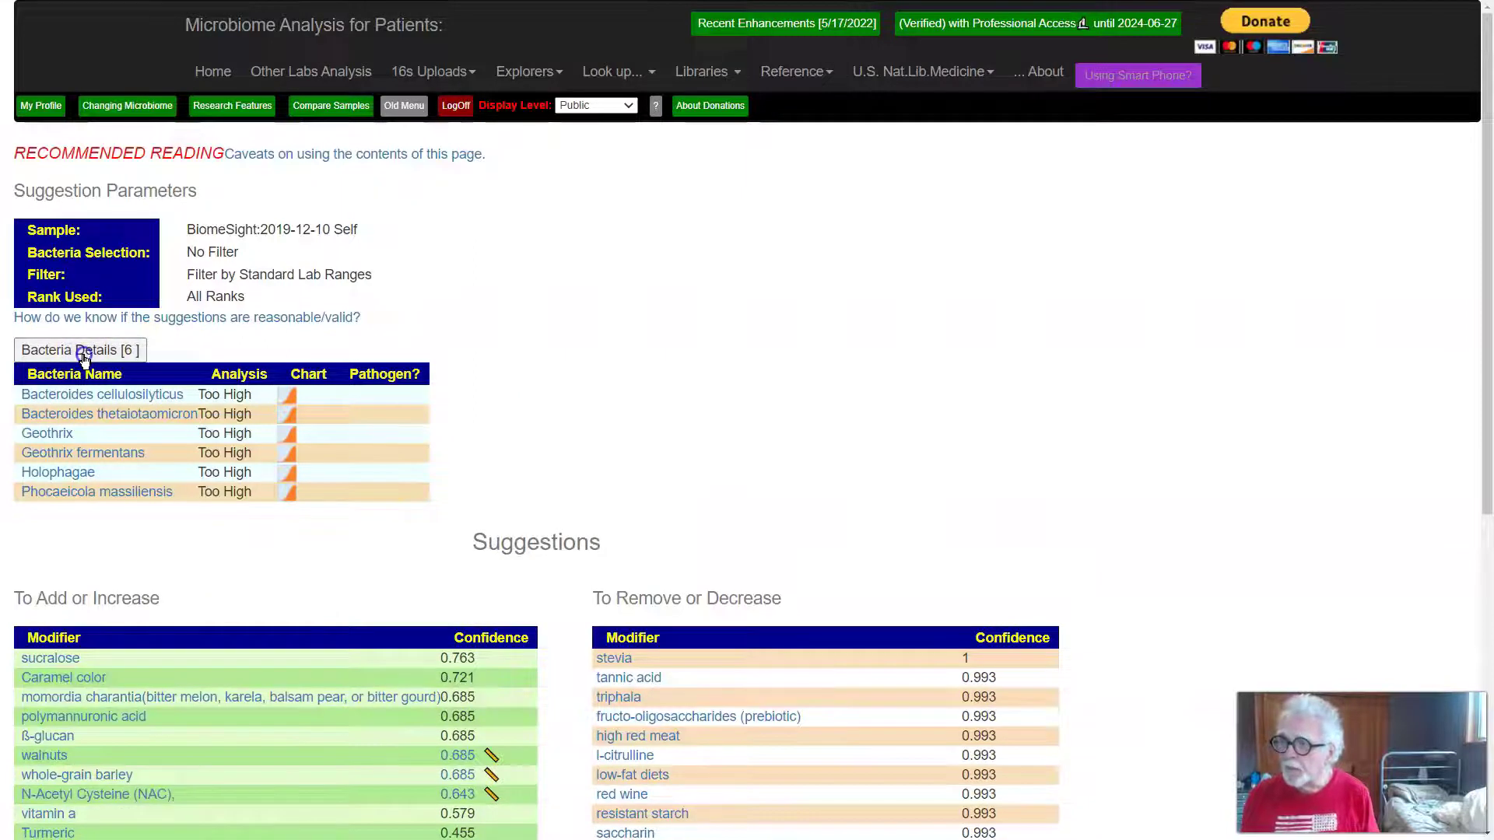
click(84, 357)
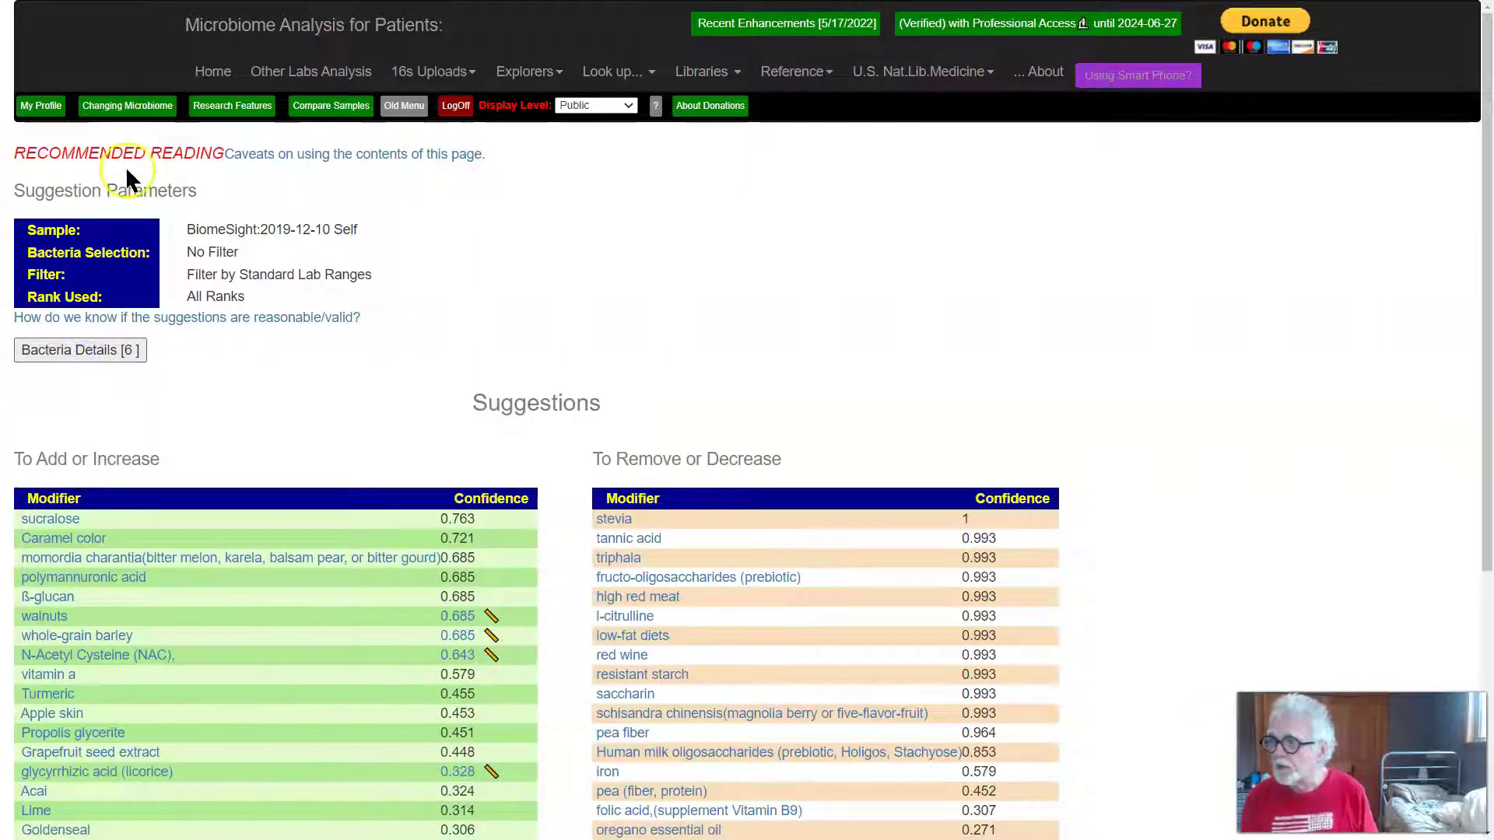
click(138, 108)
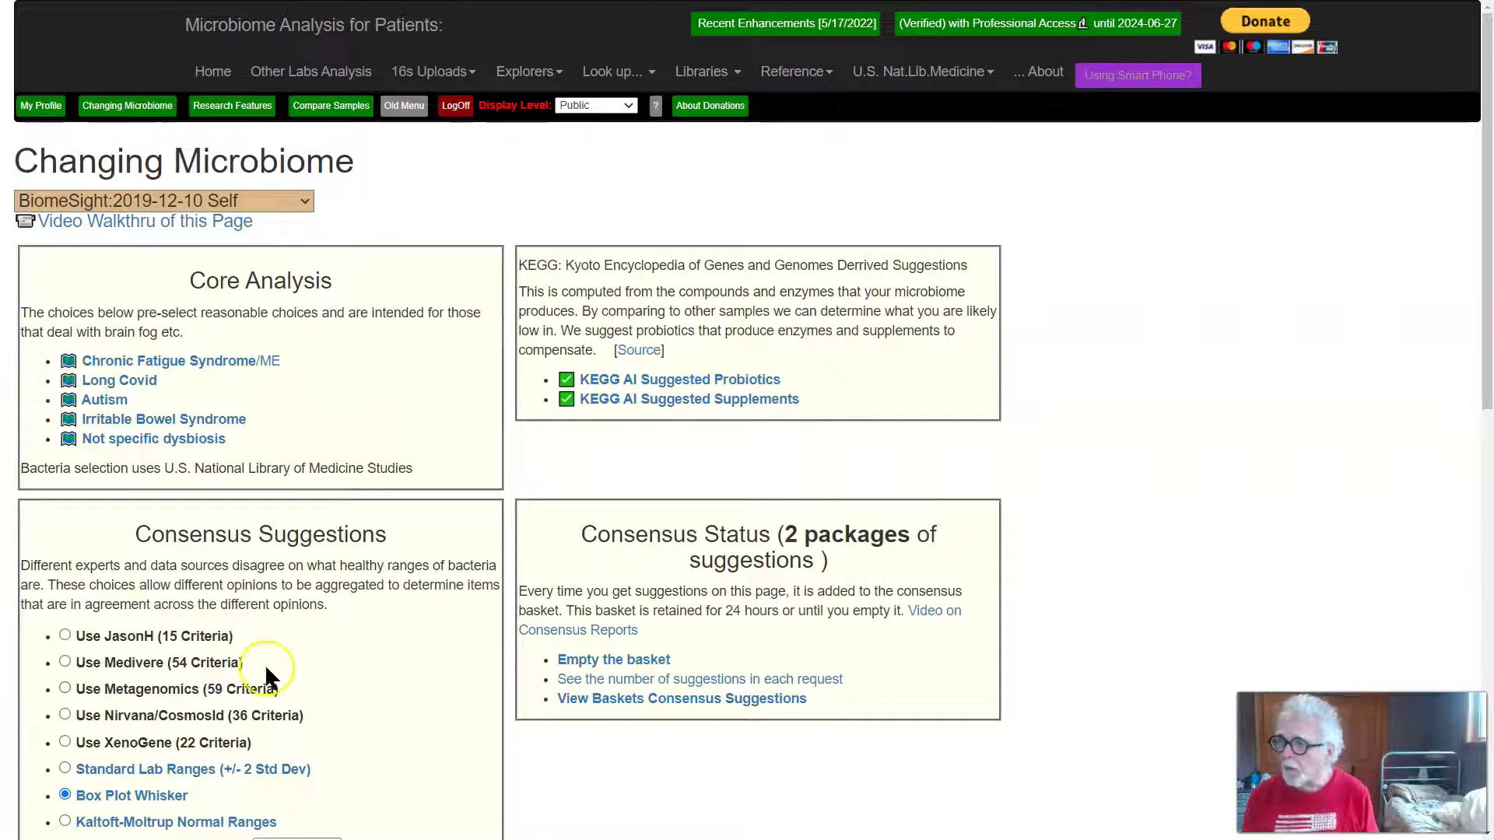
- Generate Box Plot Whisker suggestions, raising the basket to 3 packages, after peeking at its 34 bacteria
scroll(280, 723, down, 3)
scroll(104, 620, down, 1)
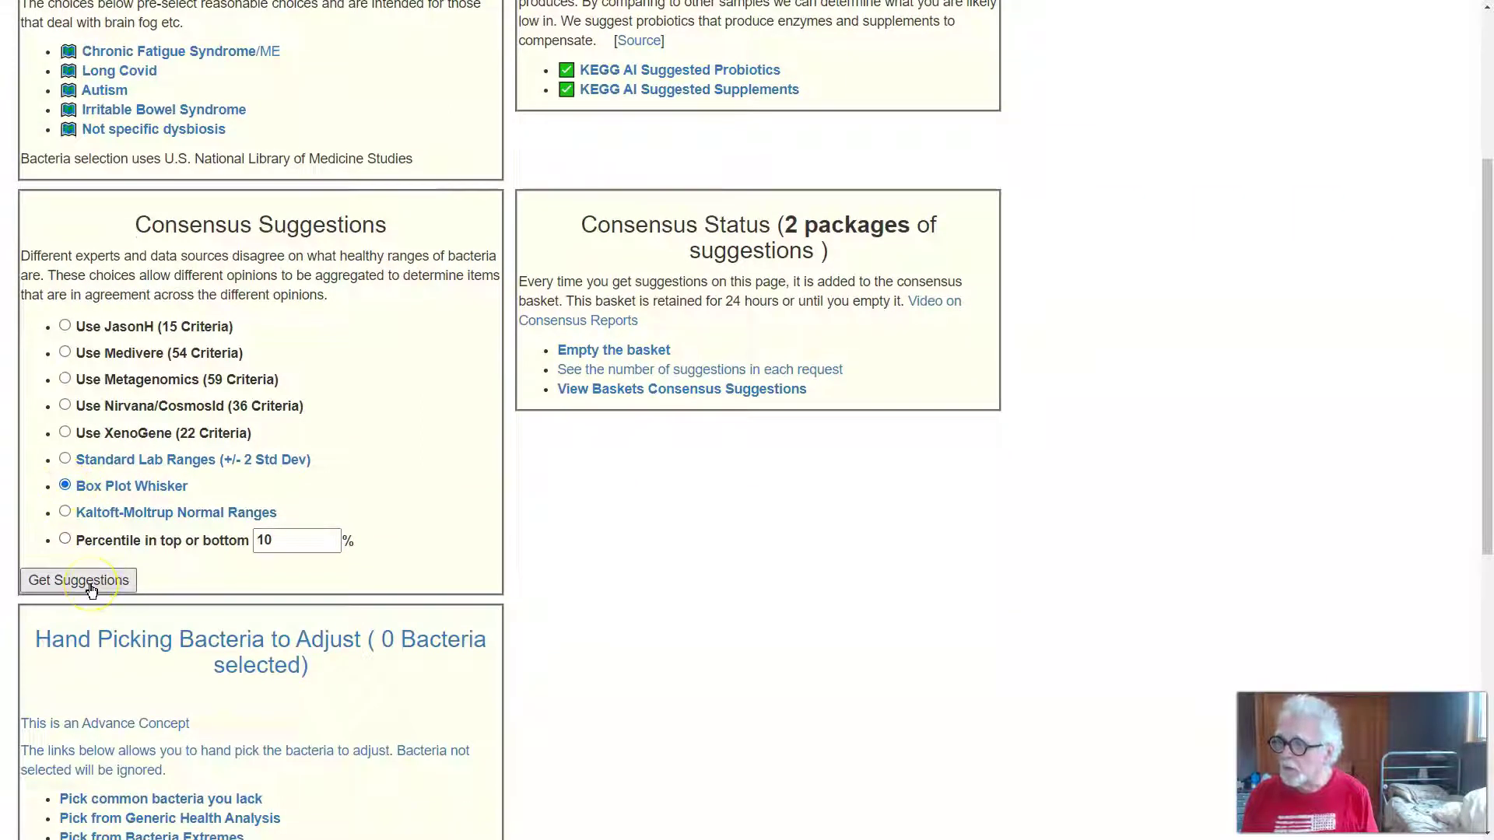
click(91, 588)
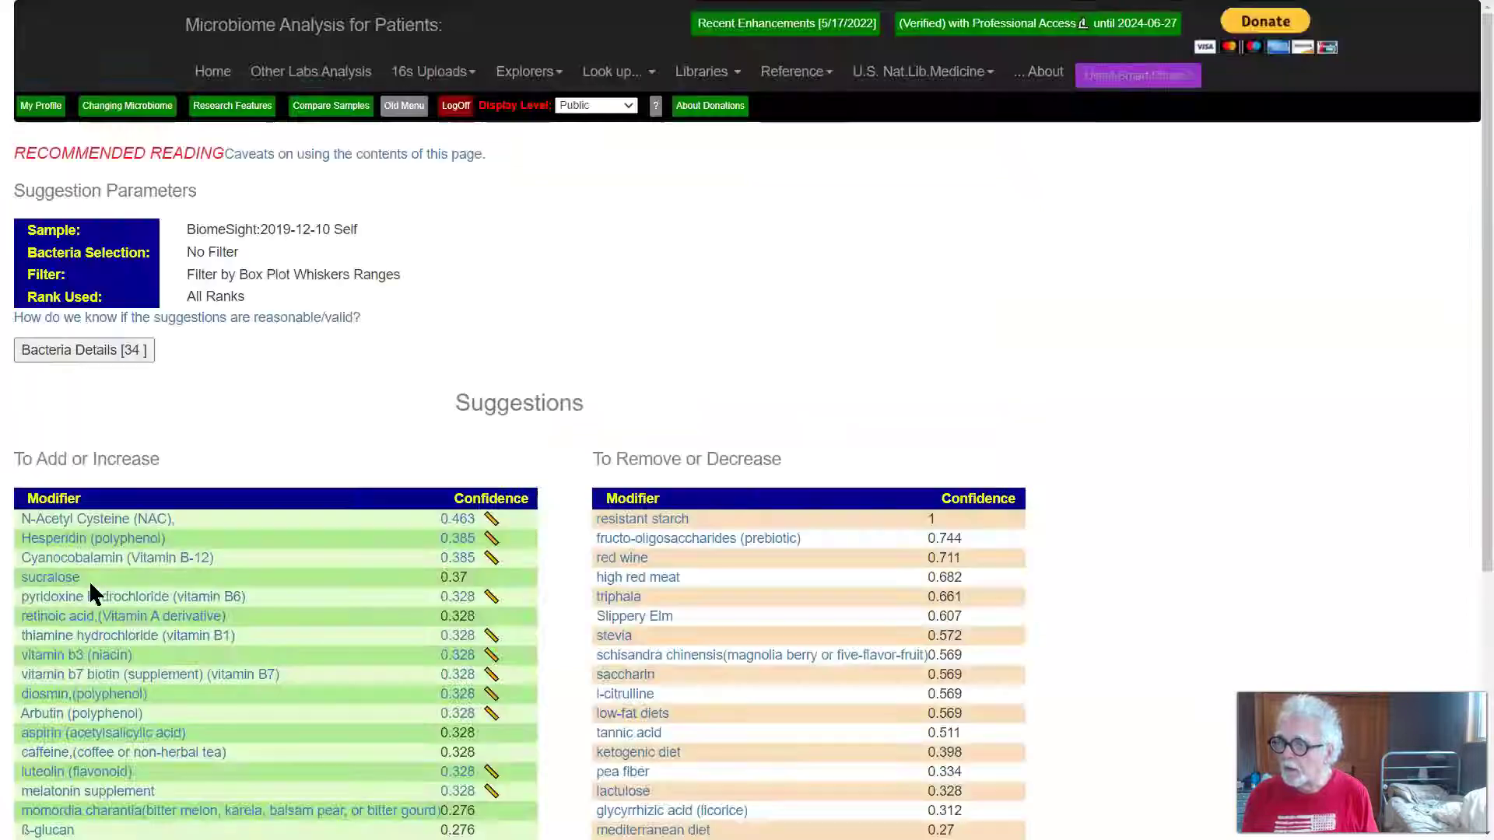
click(81, 356)
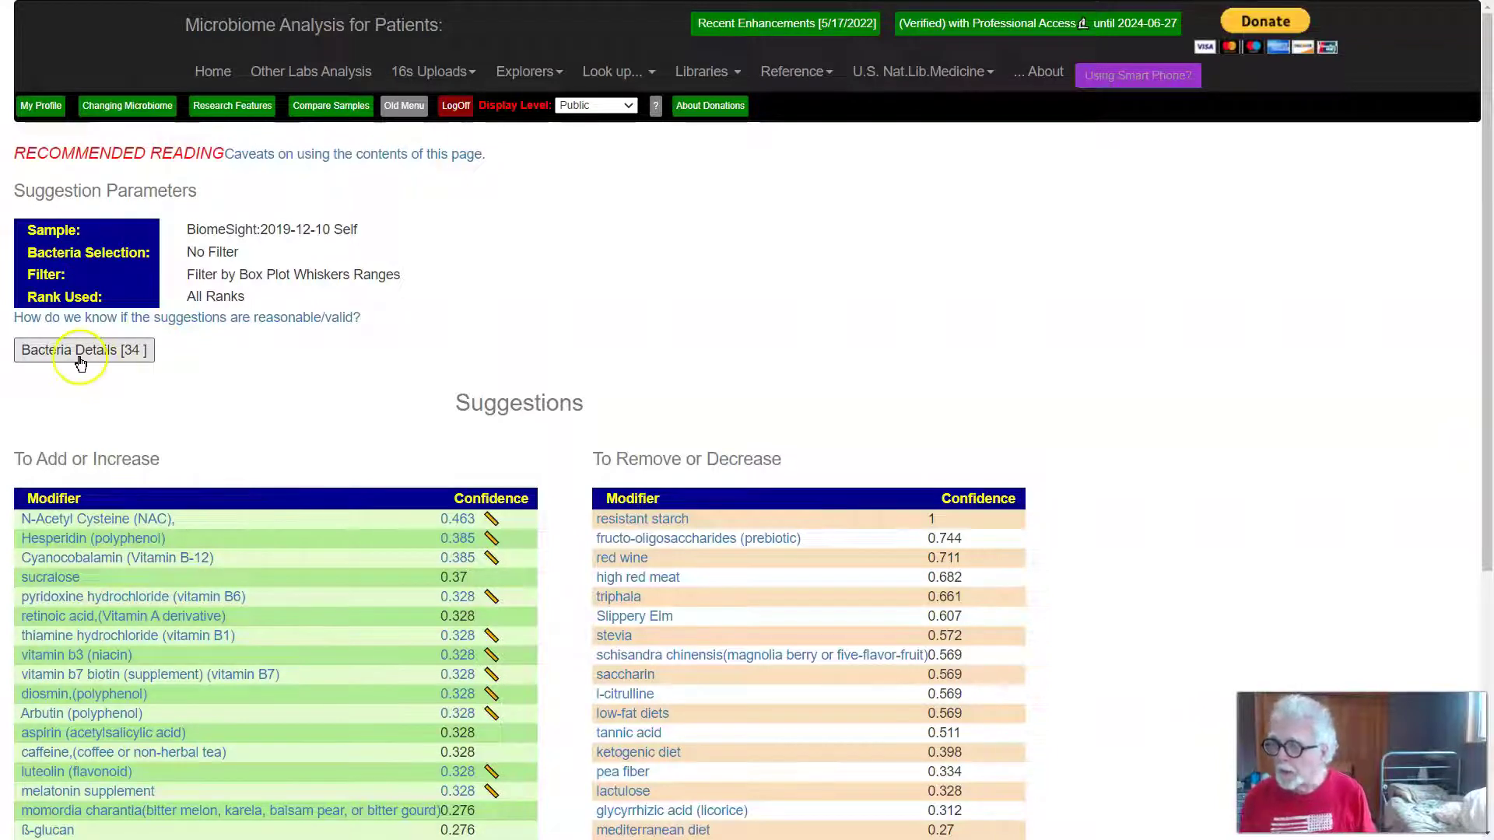
click(81, 356)
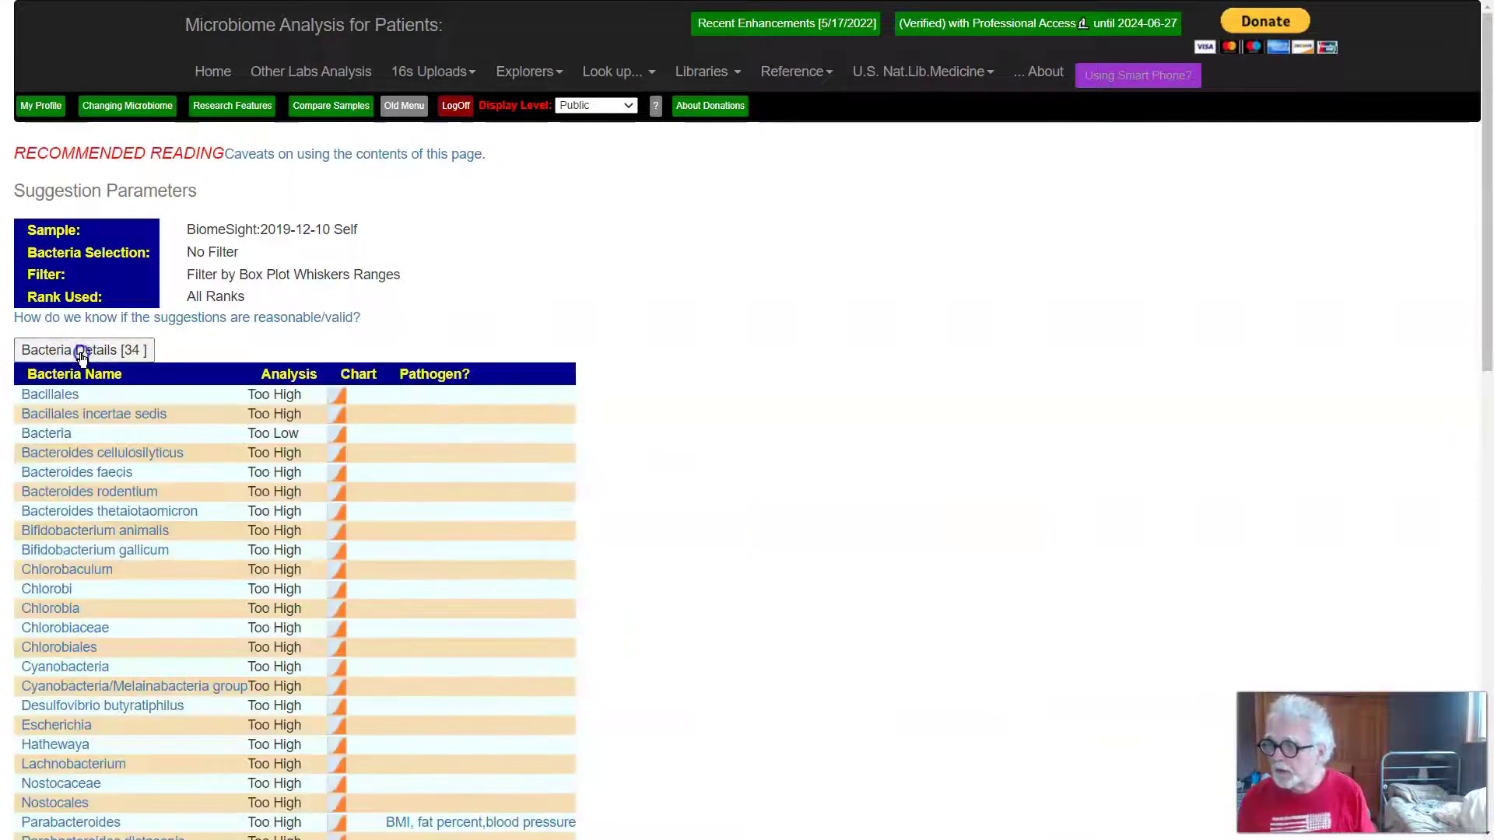
click(137, 107)
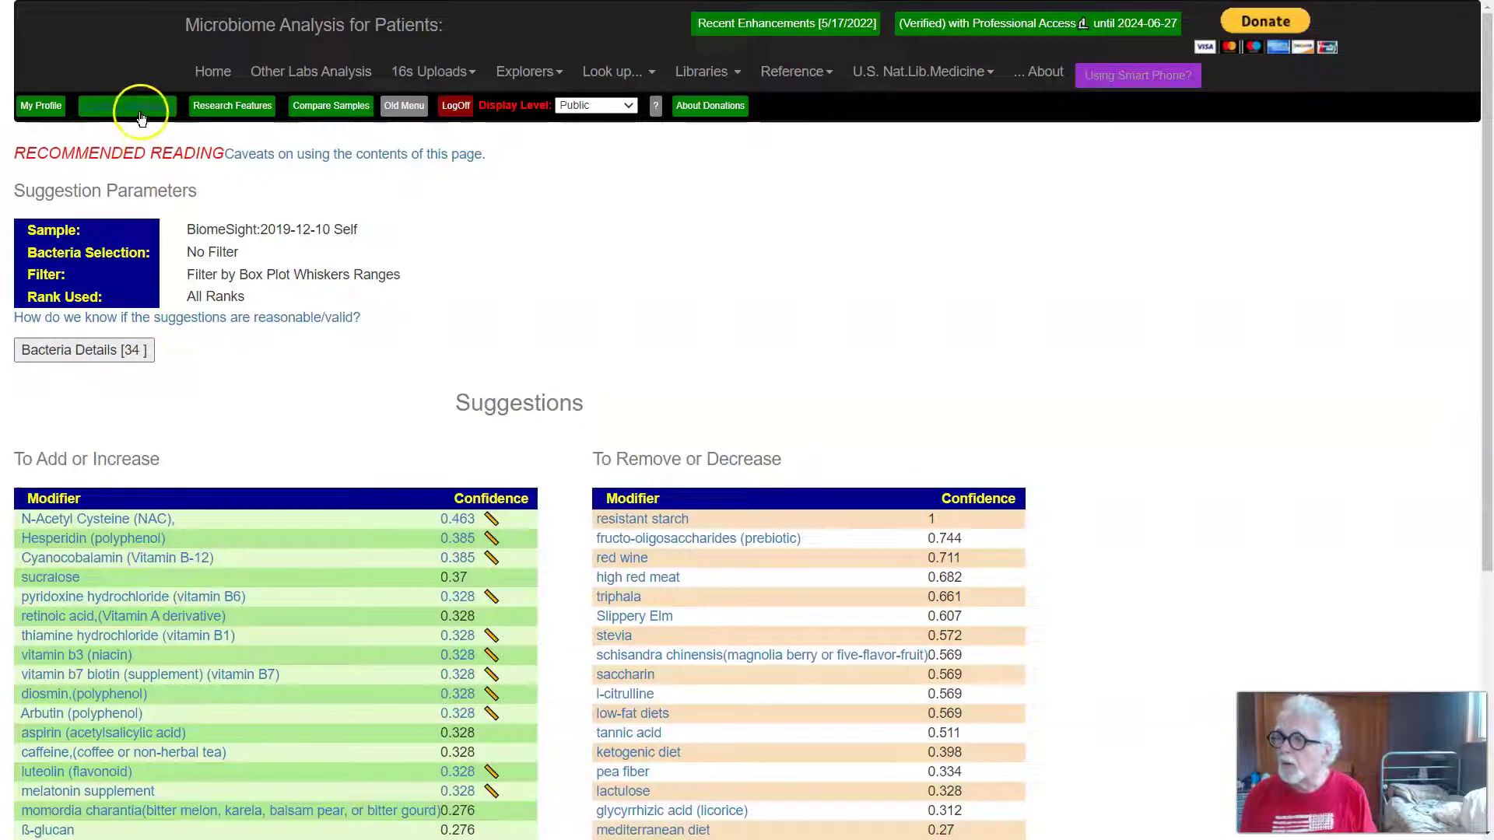
- Select Kaltoft-Moltrup Normal Ranges and generate its suggestions based on 71 bacteria
scroll(316, 637, down, 2)
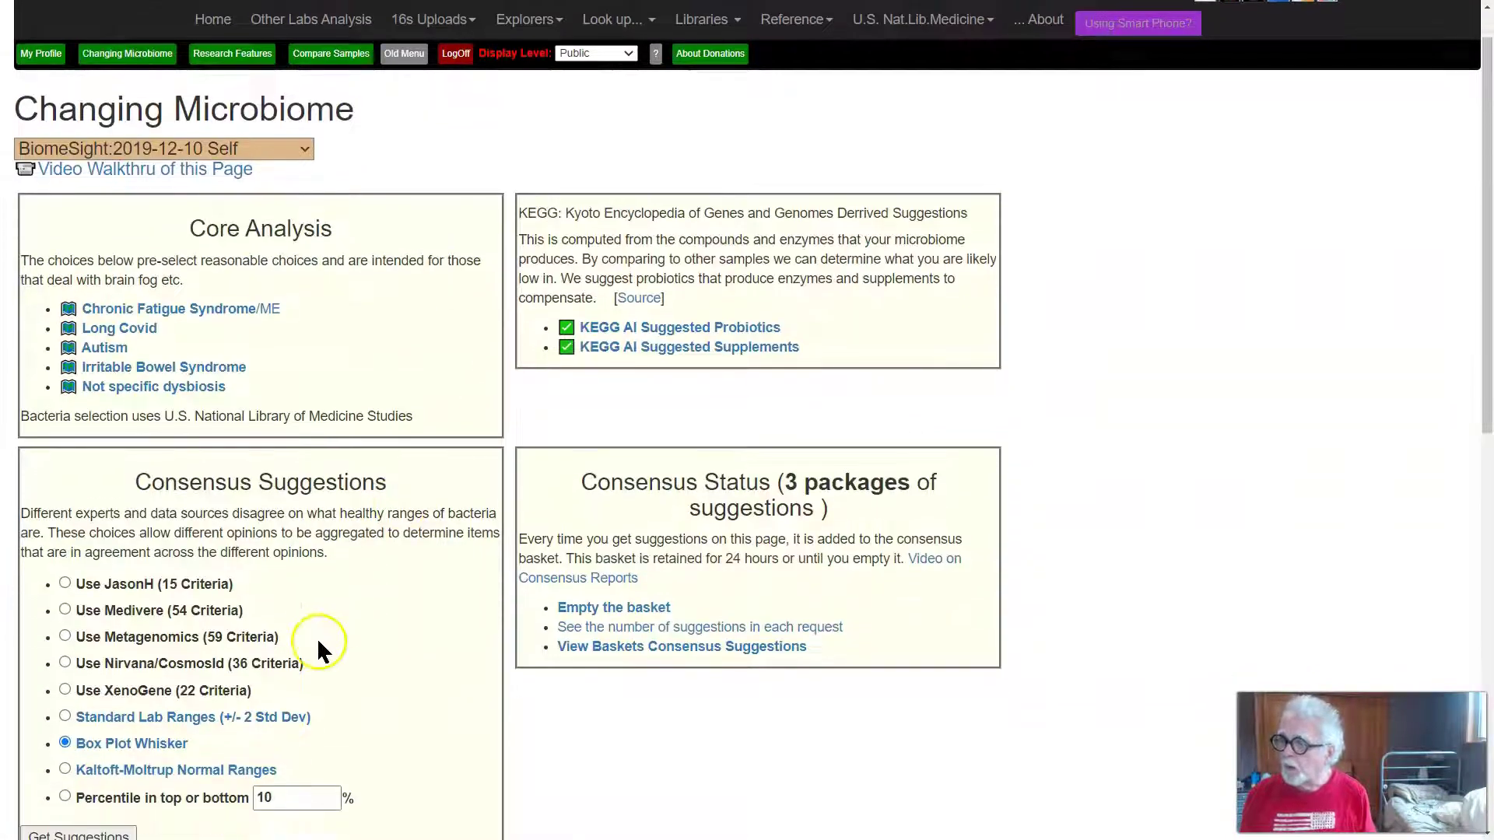
click(64, 666)
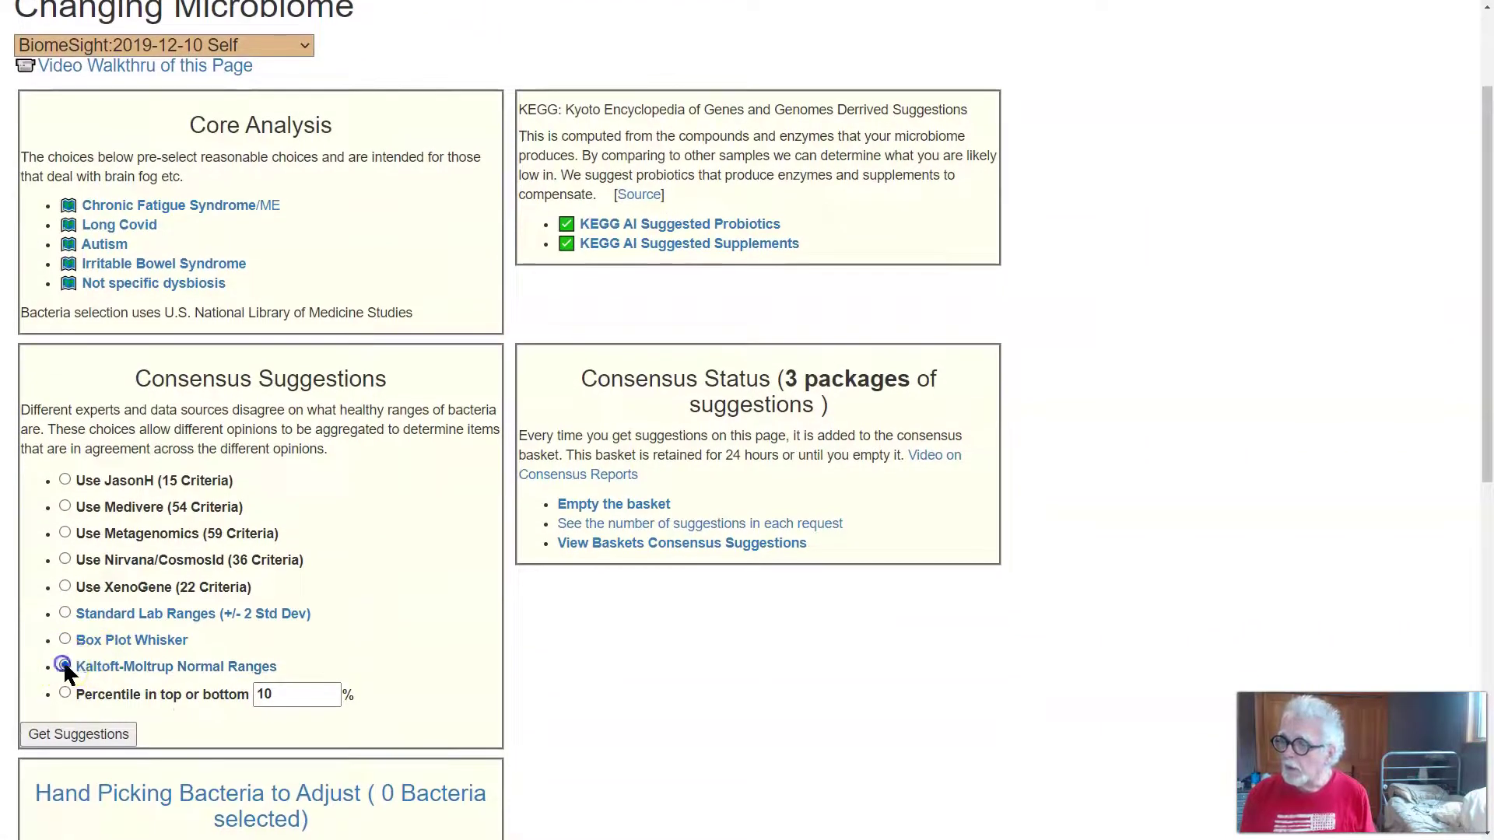
click(109, 739)
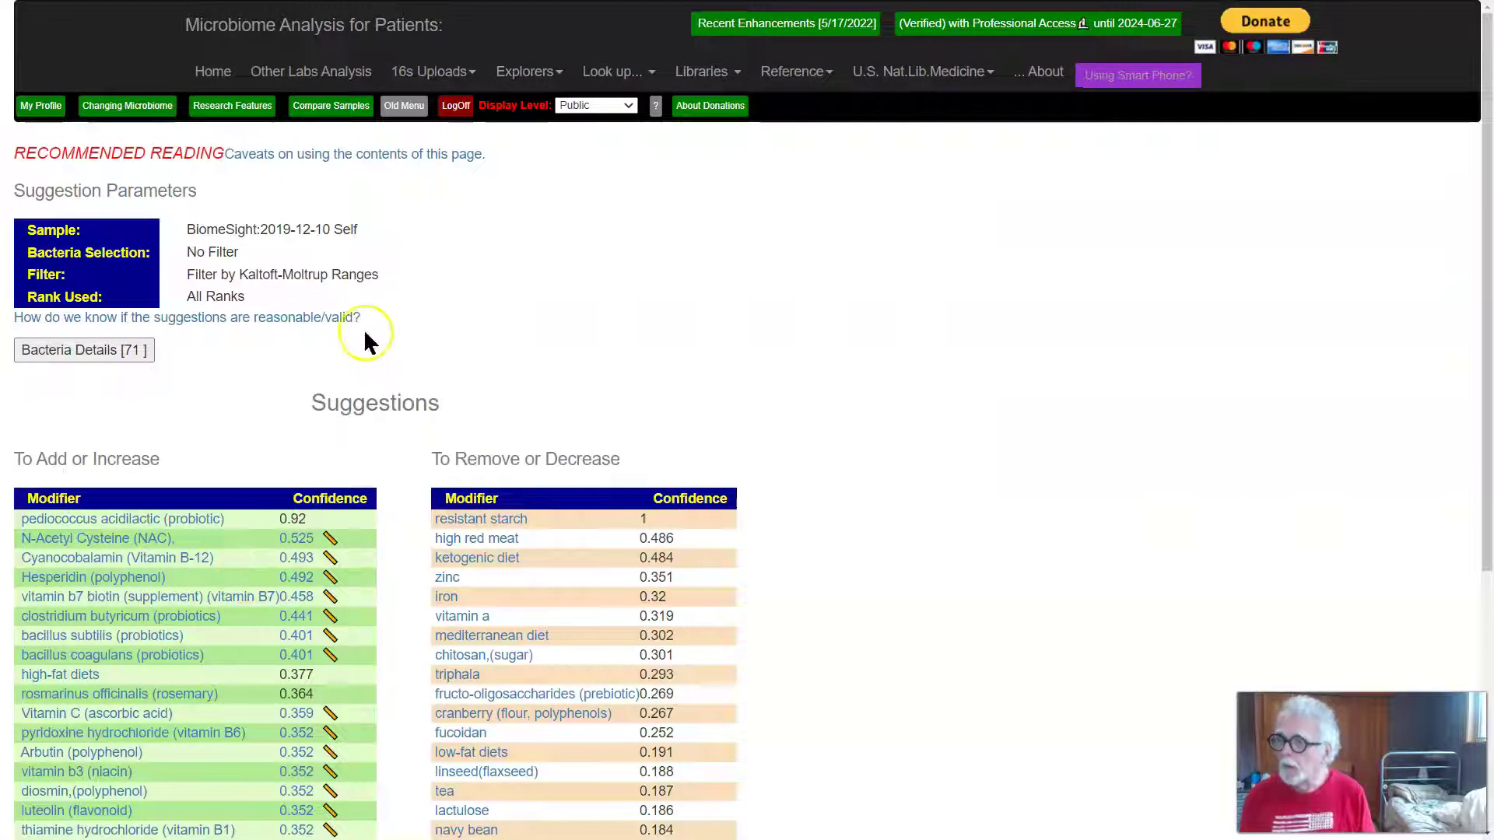
click(103, 351)
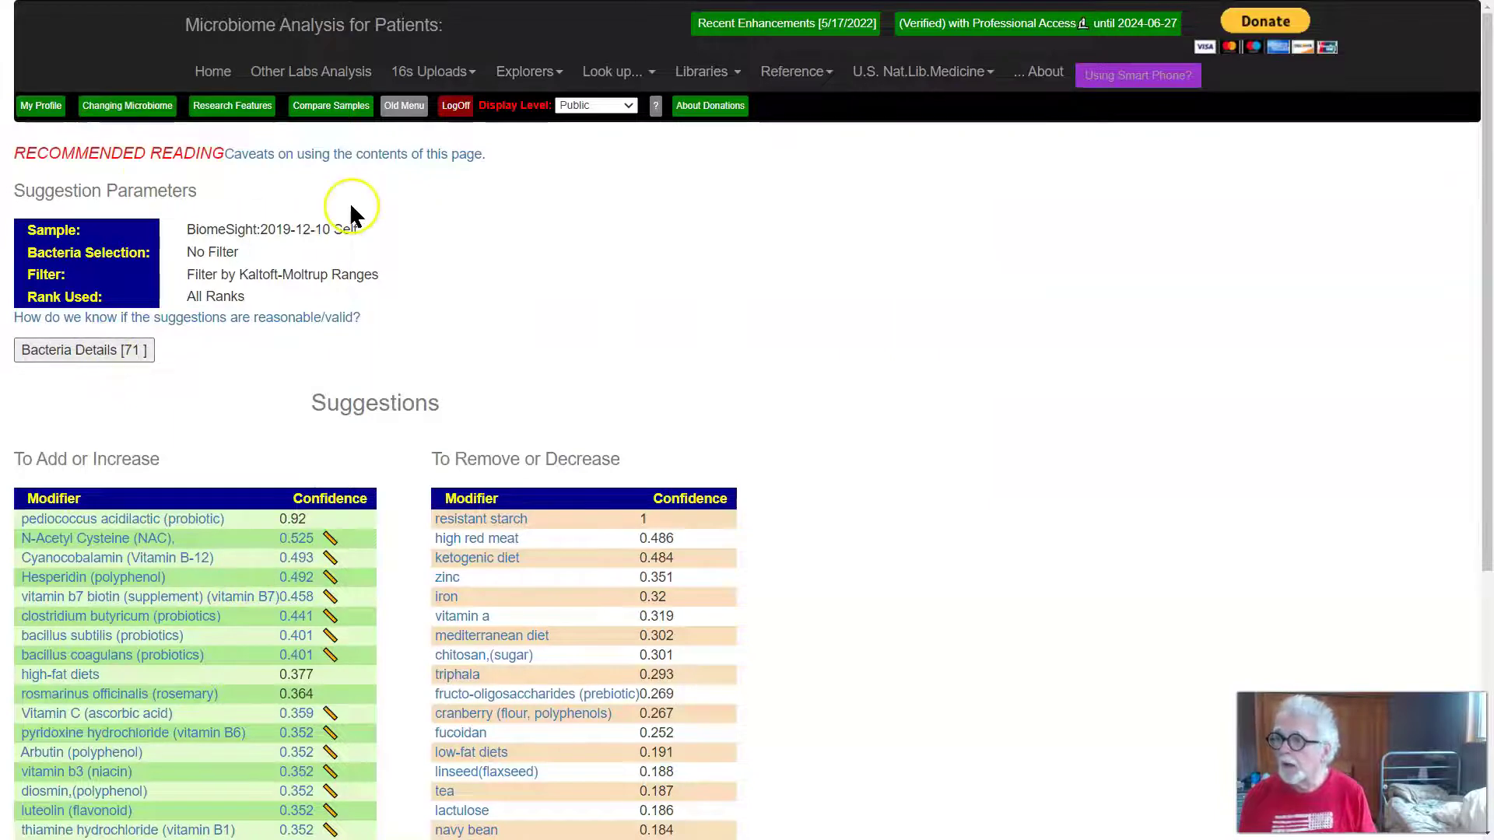
click(125, 109)
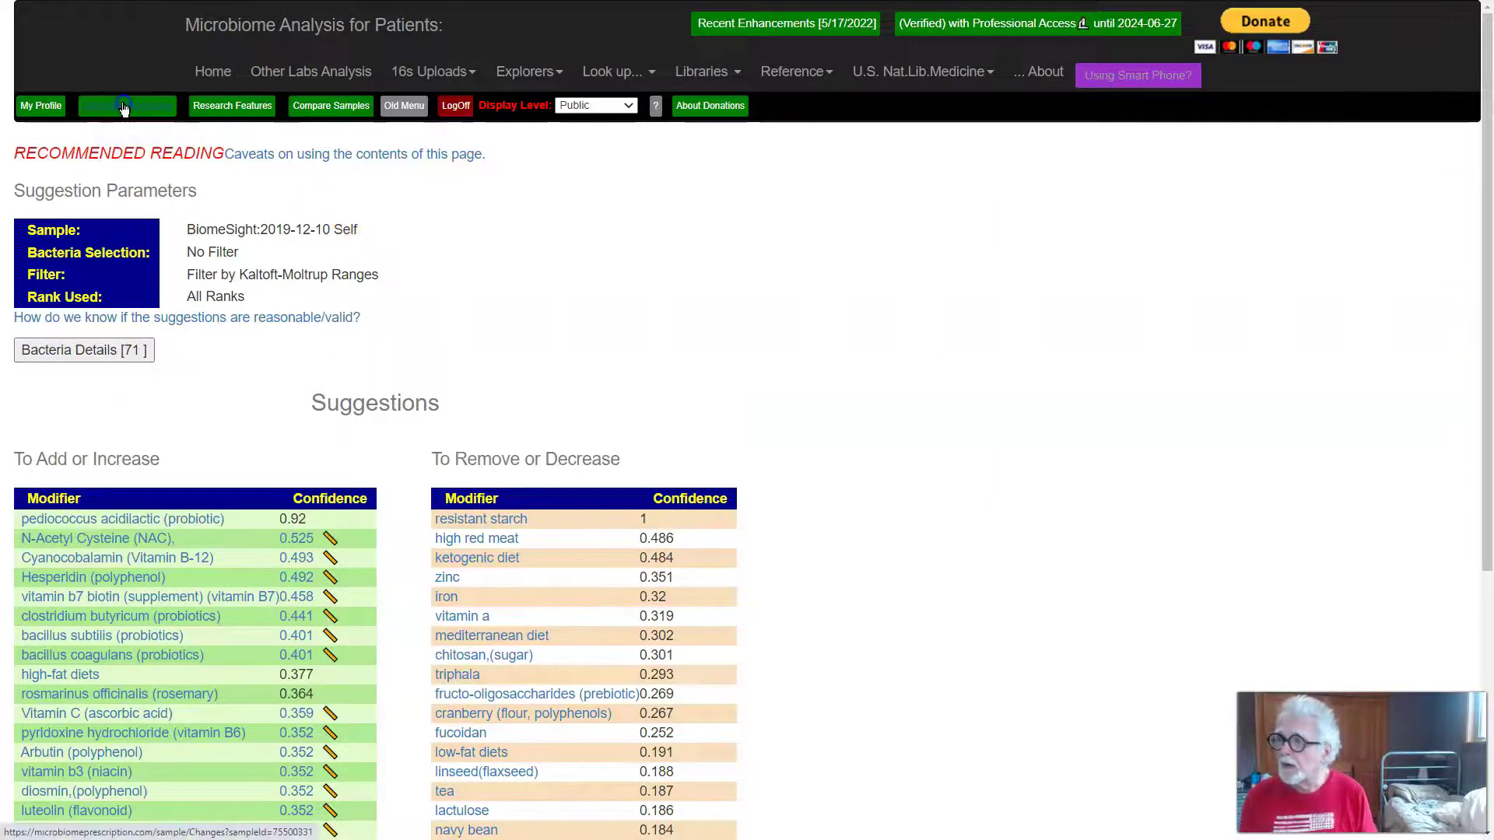
- Switch to the Percentile in top or bottom criteria and set its value to 5
scroll(395, 595, down, 2)
scroll(397, 603, down, 3)
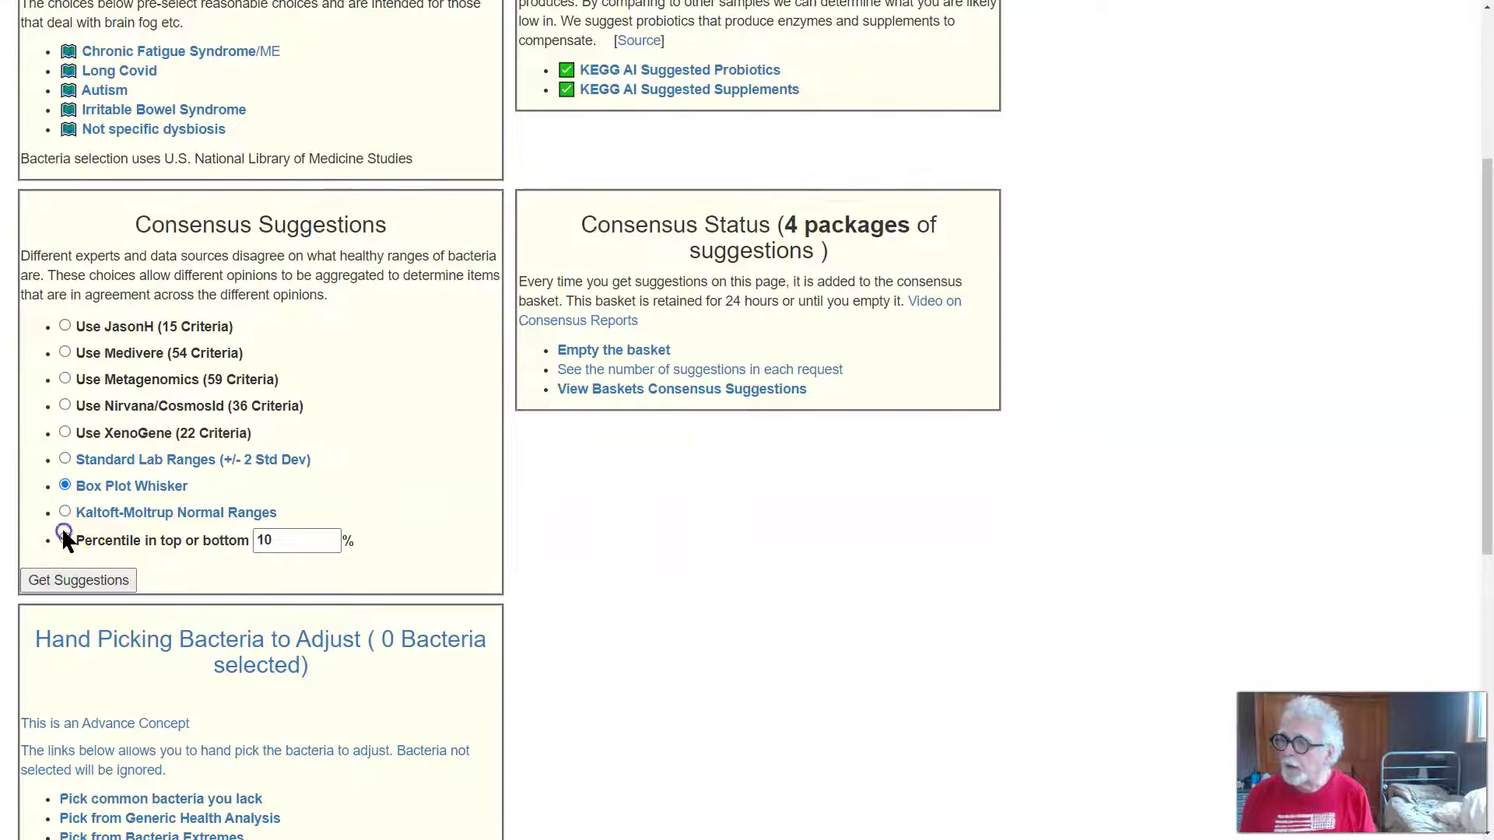
click(66, 537)
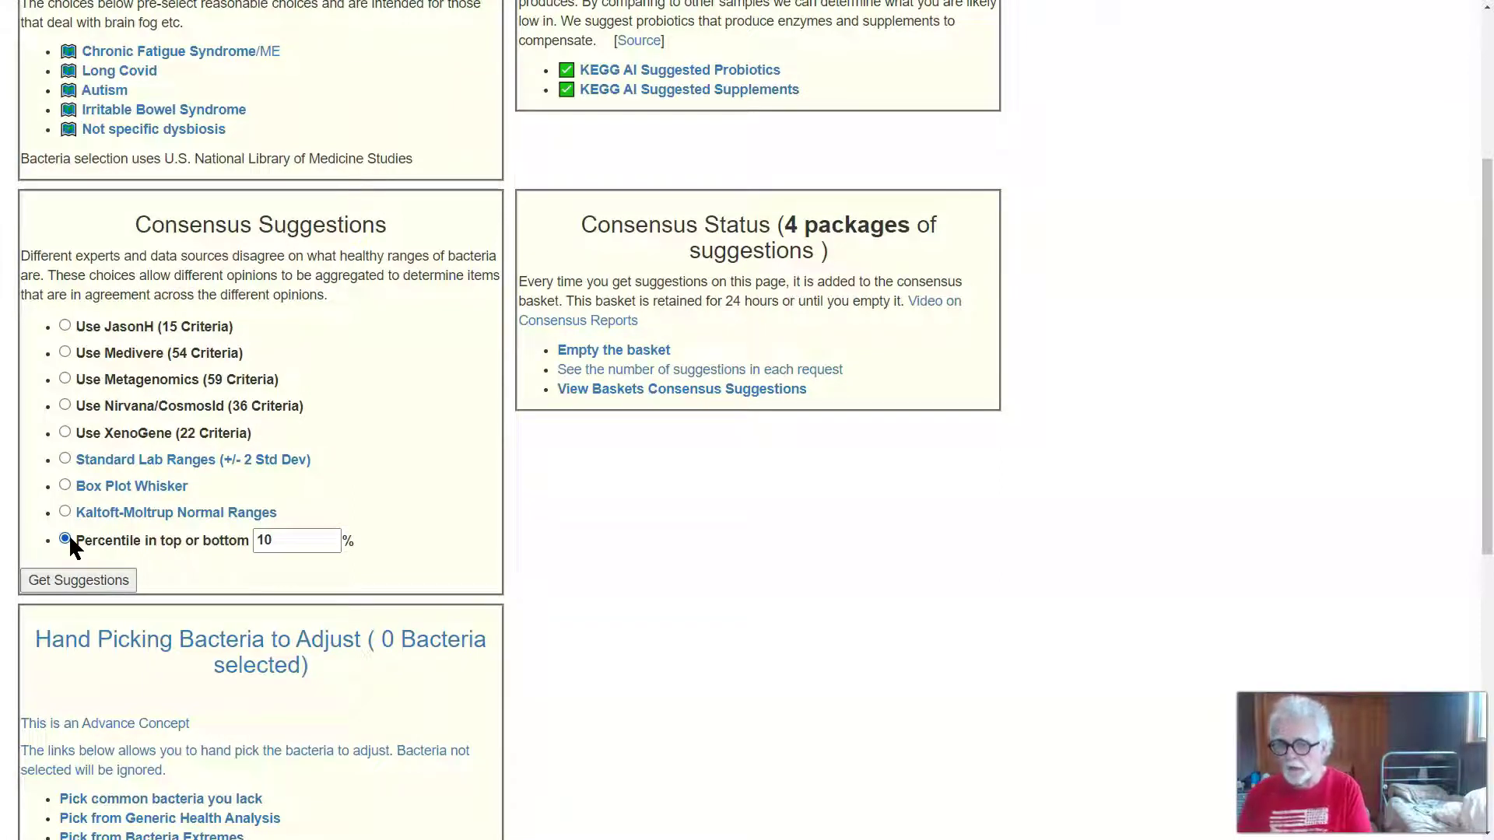
double_click(290, 540)
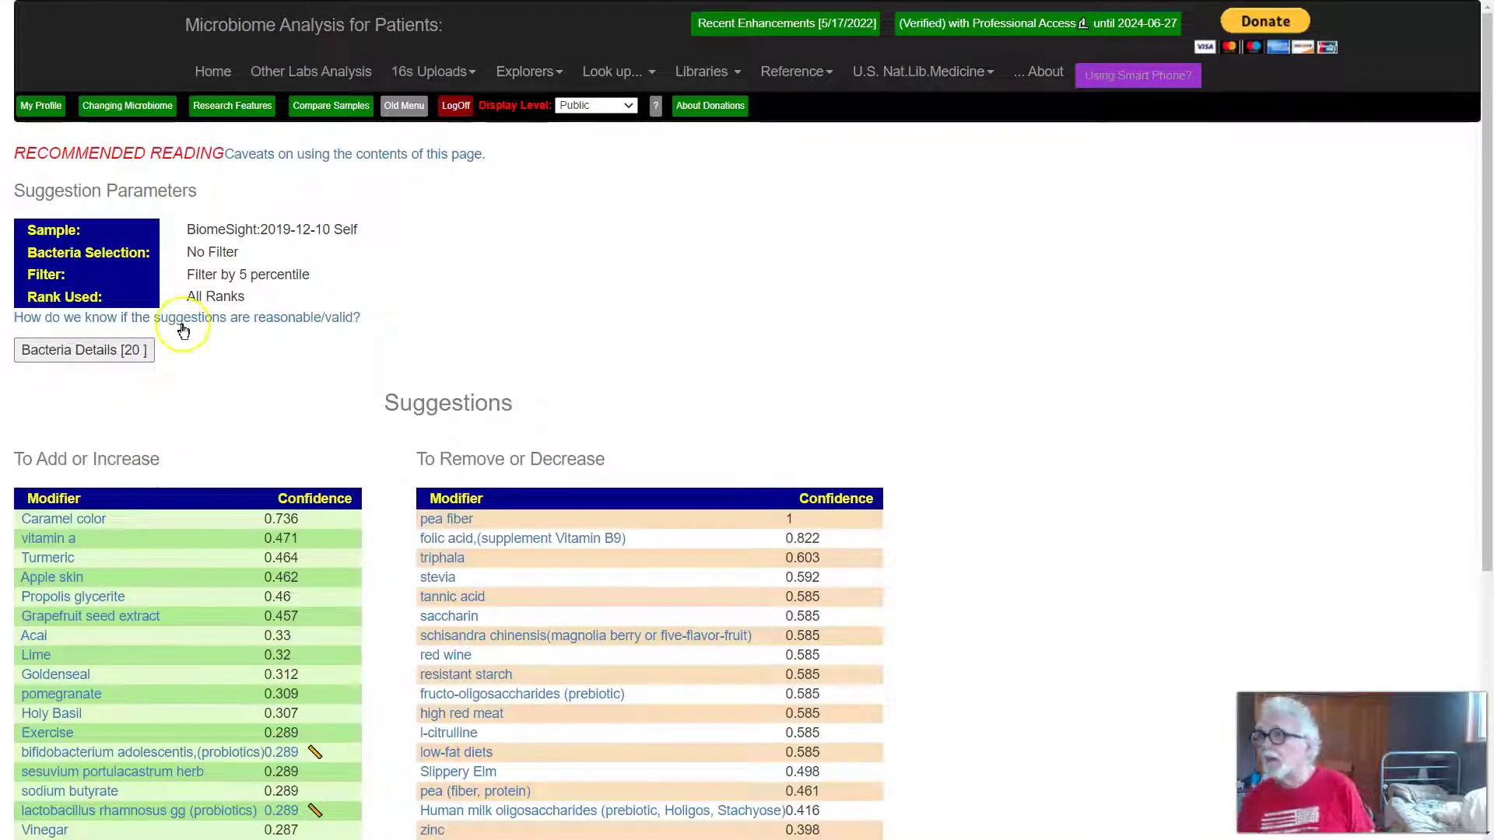
- Open the basket's Consensus Suggestions table: 520 items led by Caramel color at 310
click(128, 105)
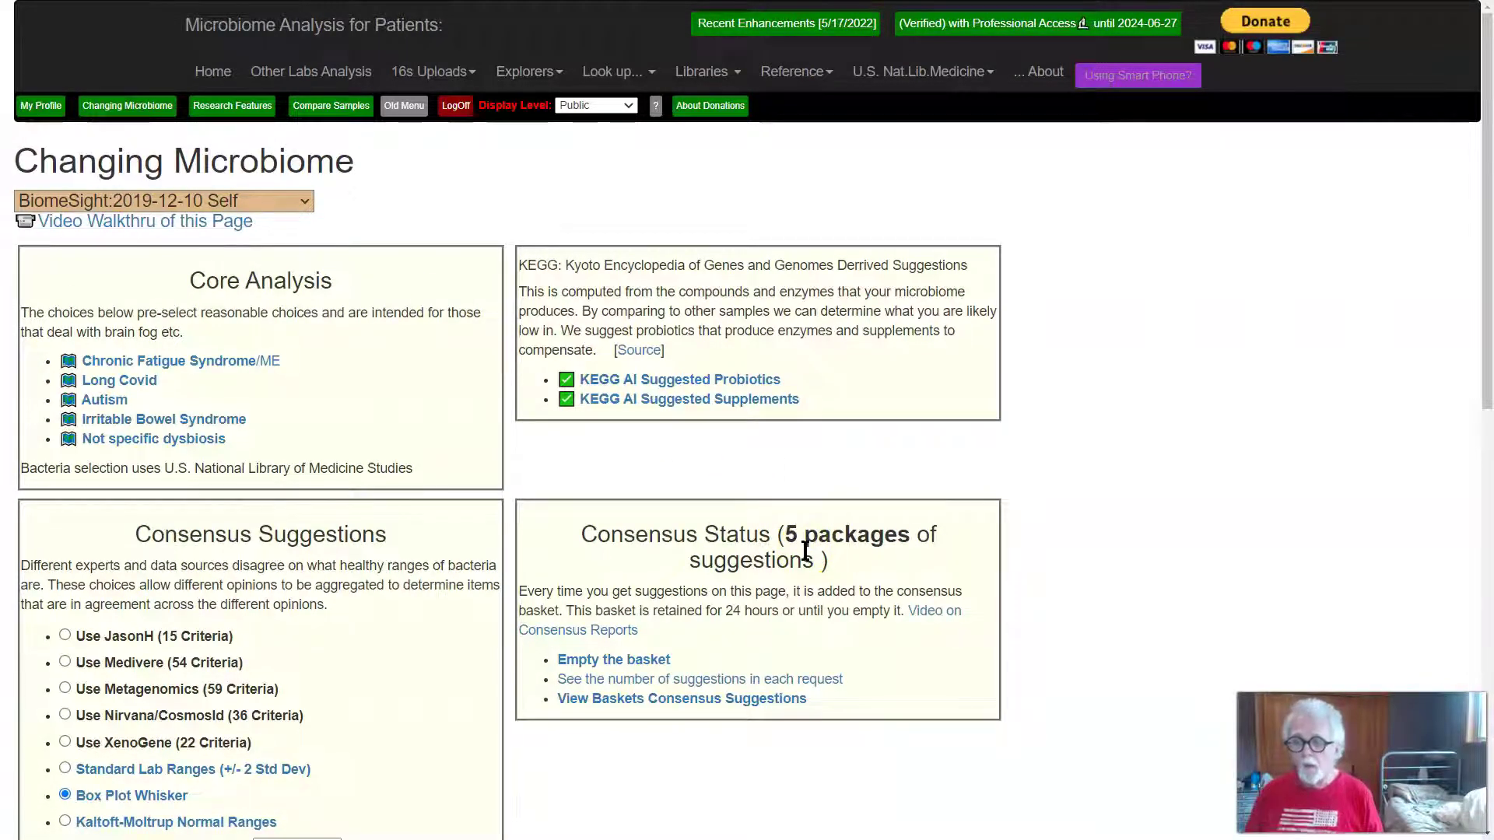
click(733, 705)
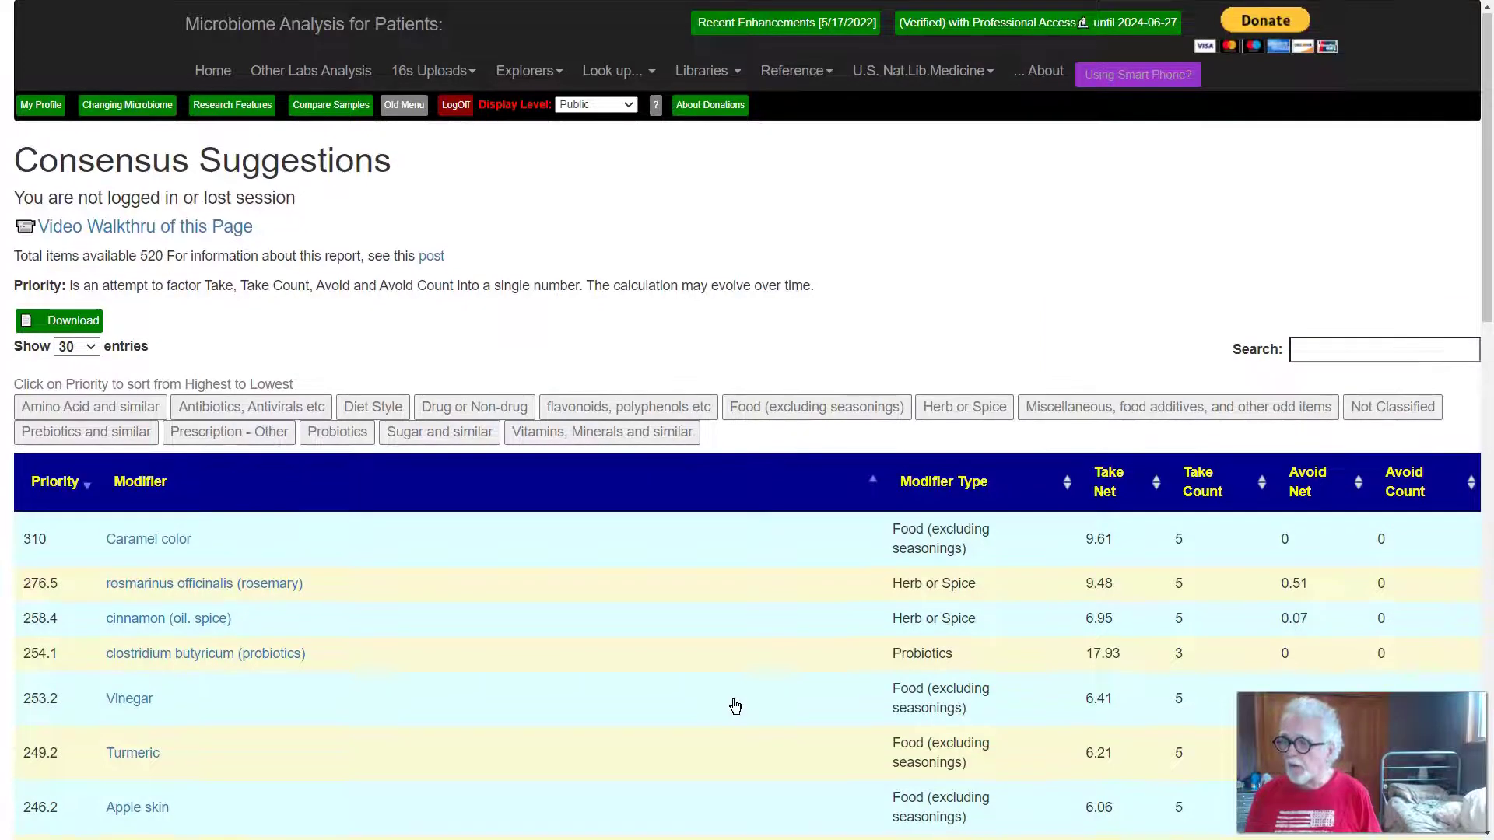
scroll(734, 706, down, 2)
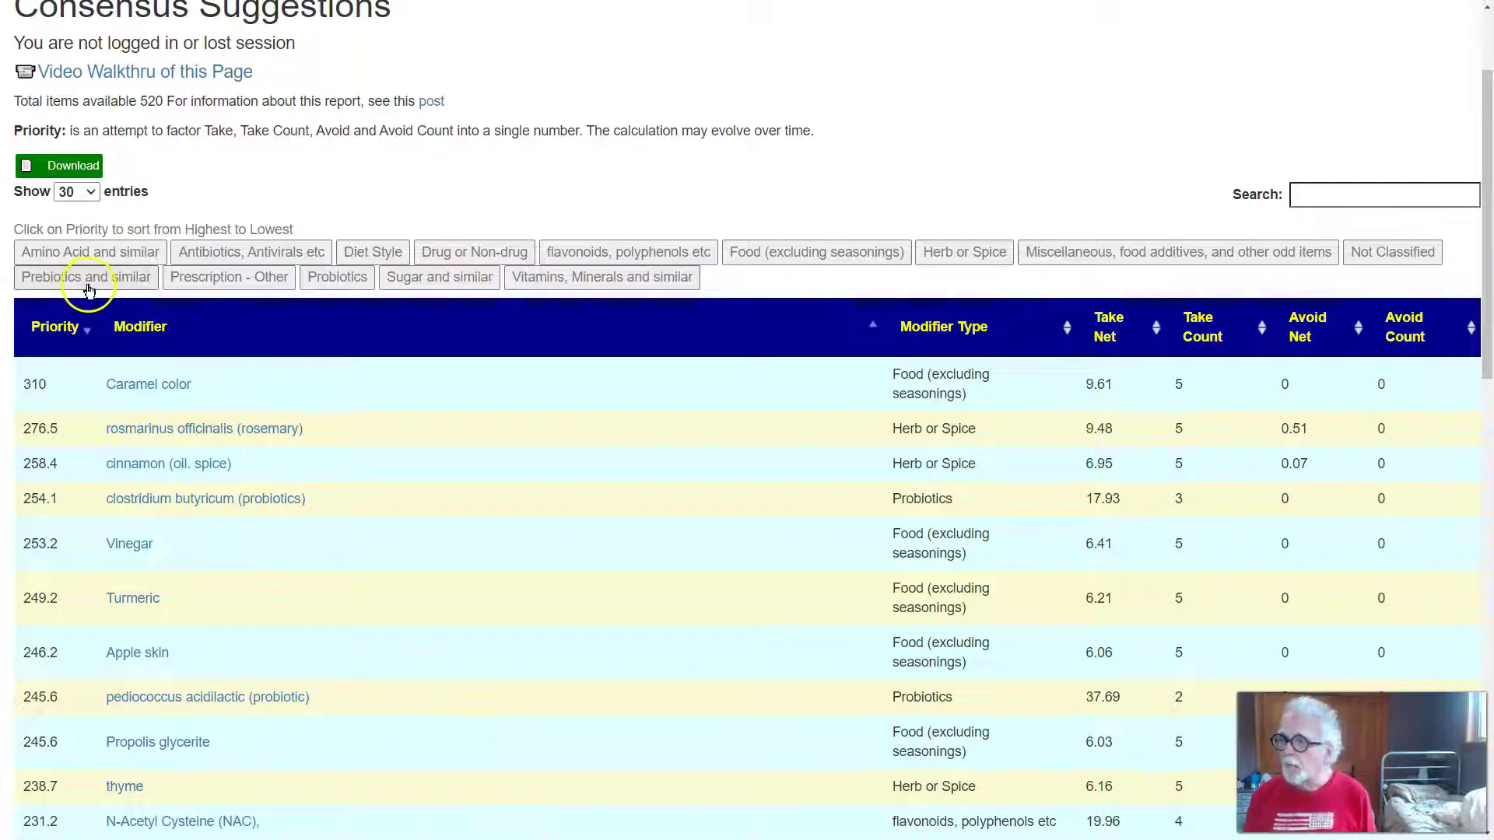
- Filter the consensus table to Probiotics, then to Antibiotics, Antivirals etc, showing no records
click(334, 277)
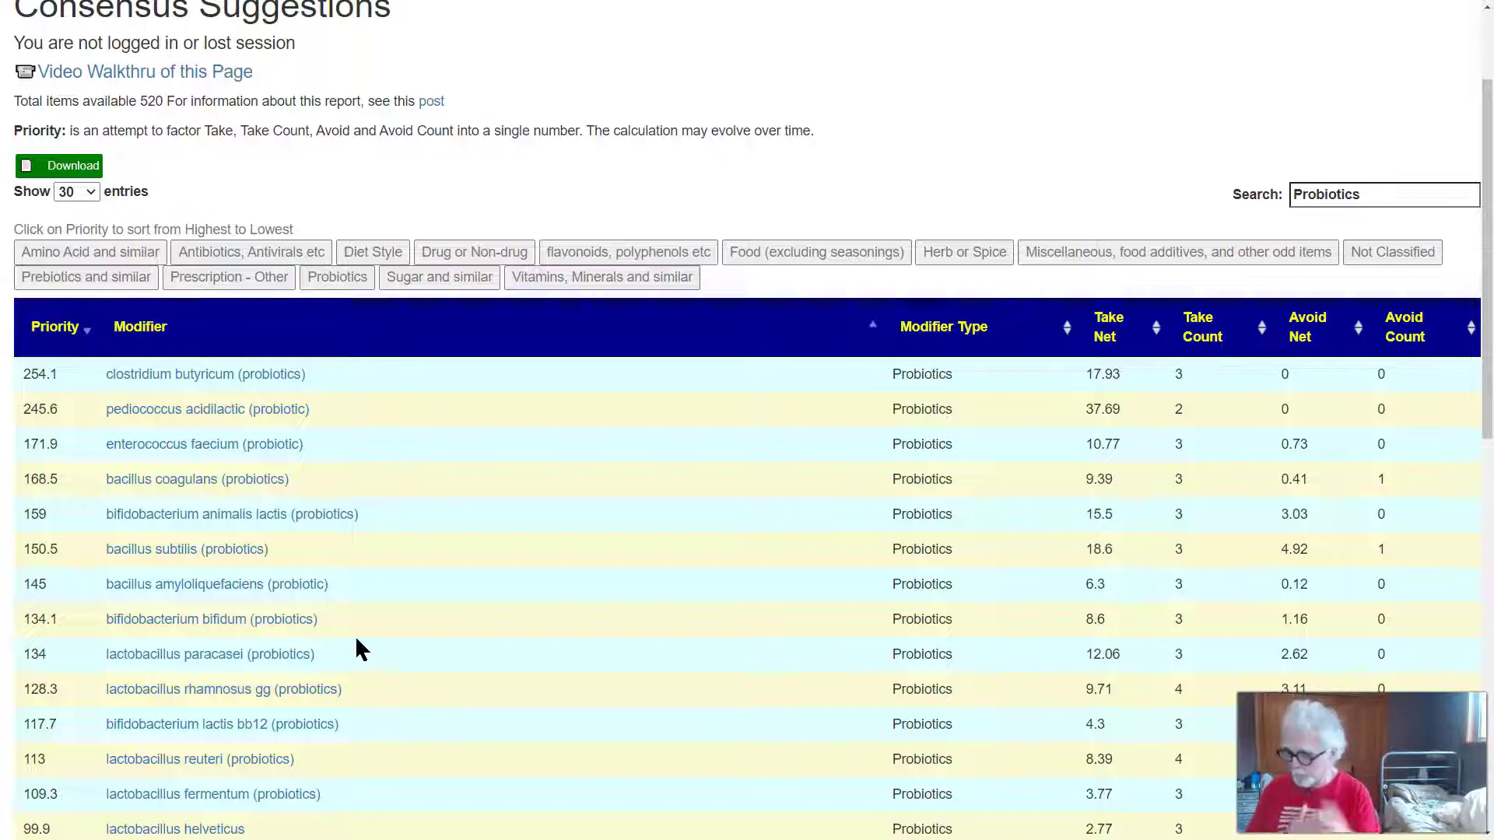
click(263, 250)
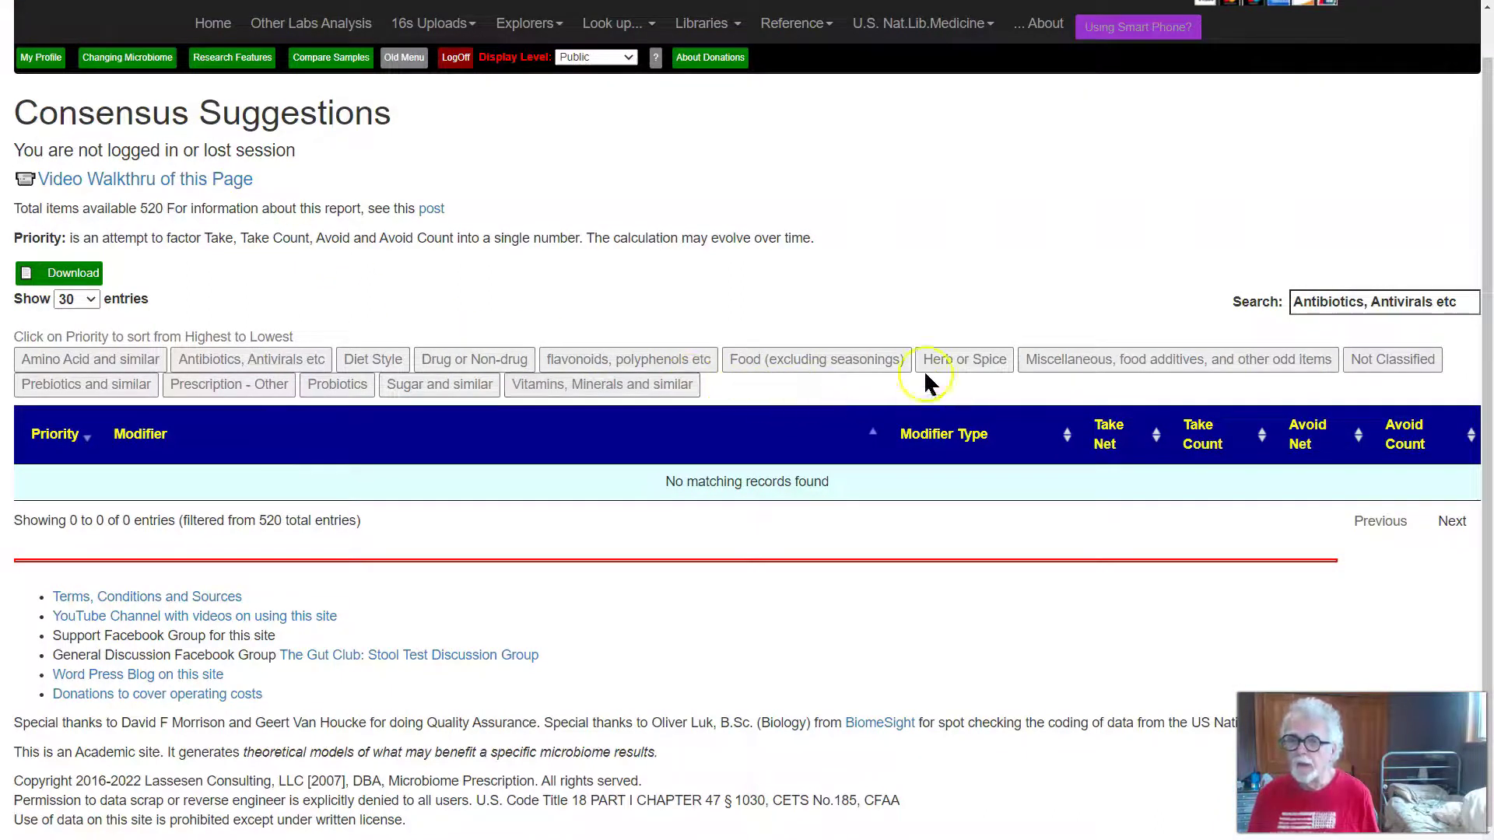
- Filter the table to Herb or Spice, then Food (excluding seasonings), and browse the Caramel color and Vinegar entries
click(964, 359)
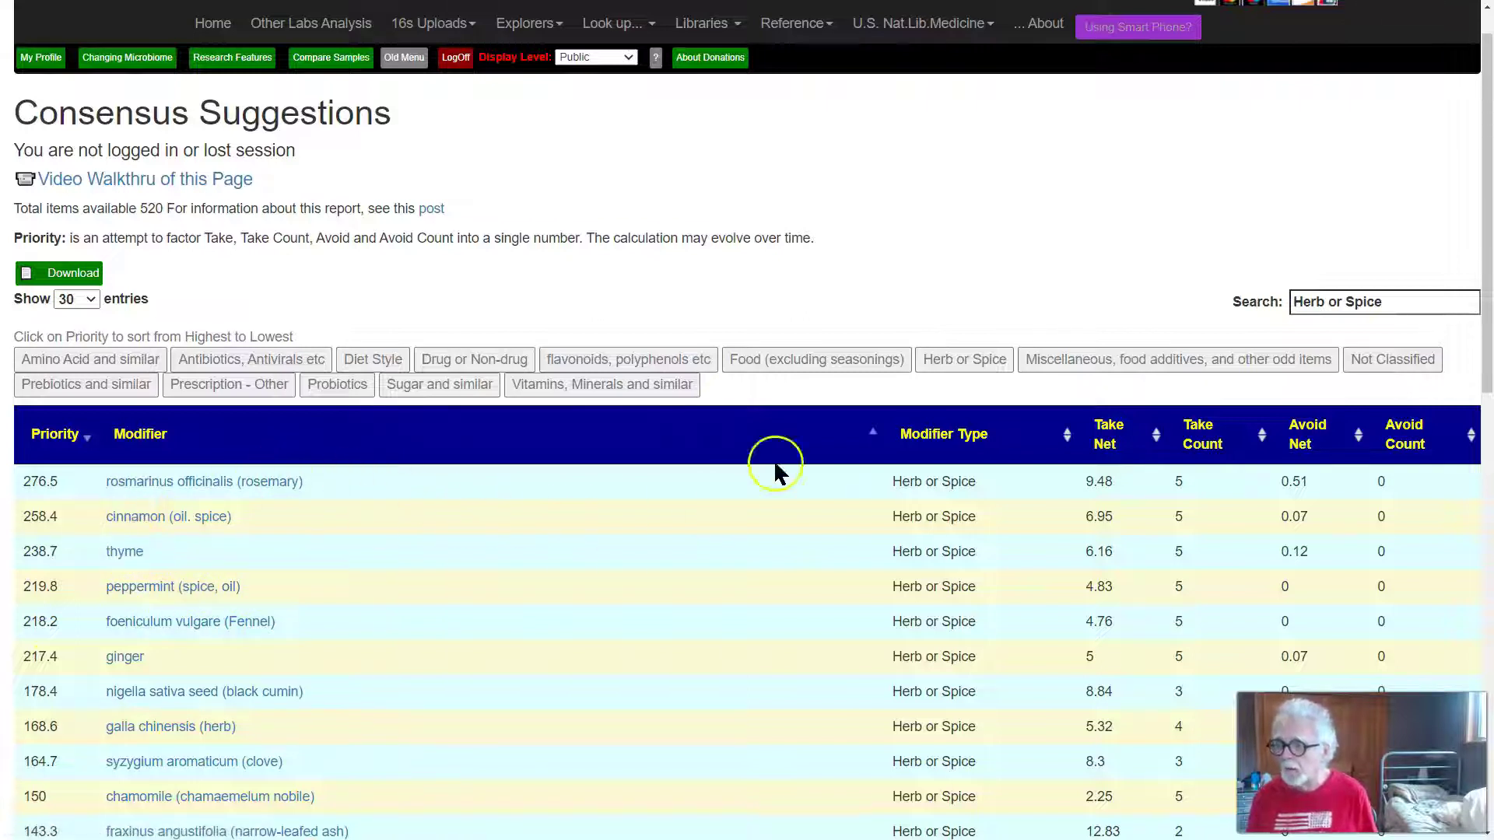
click(819, 370)
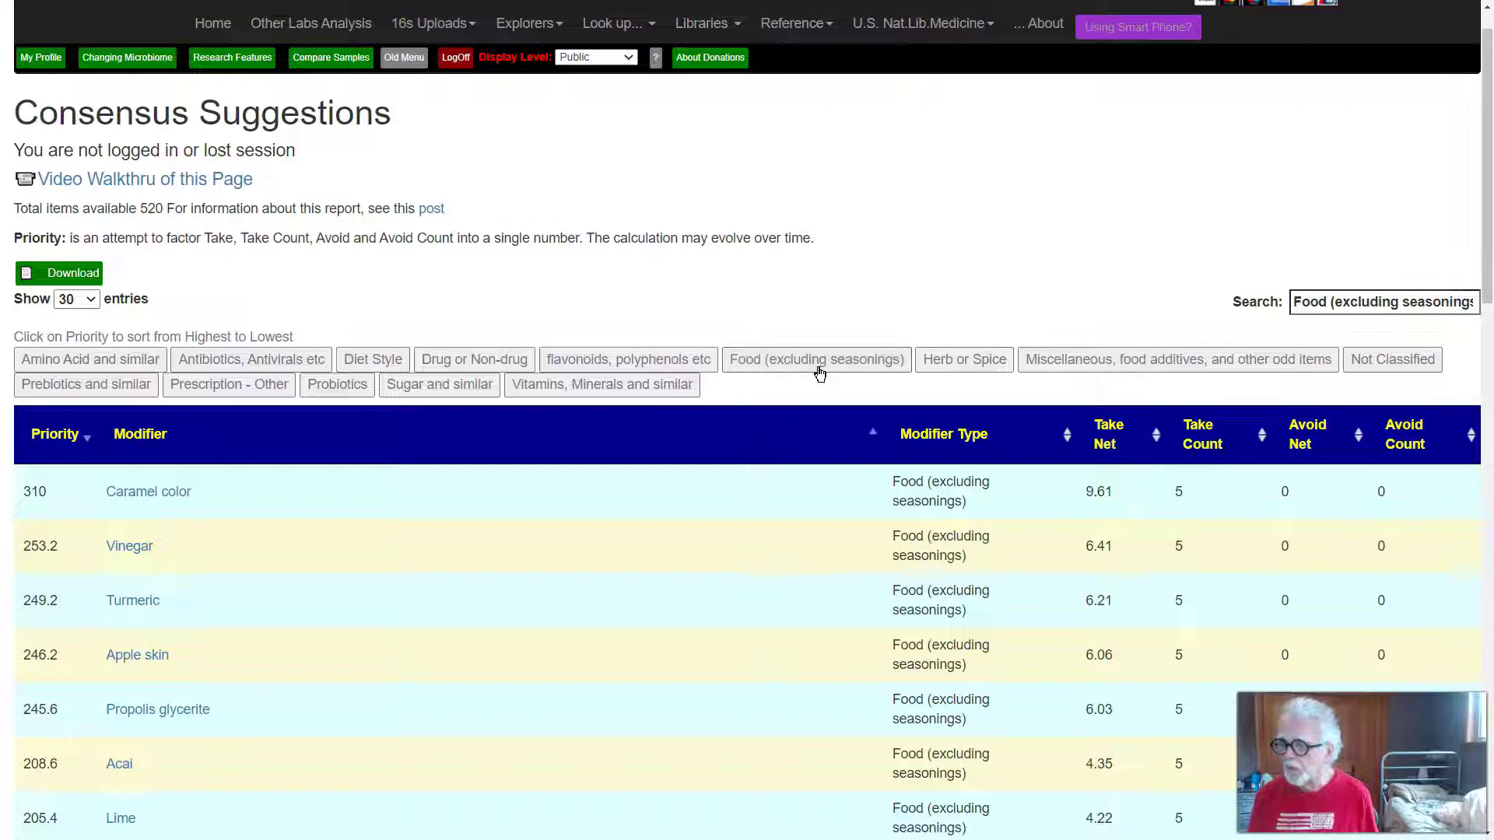
click(299, 809)
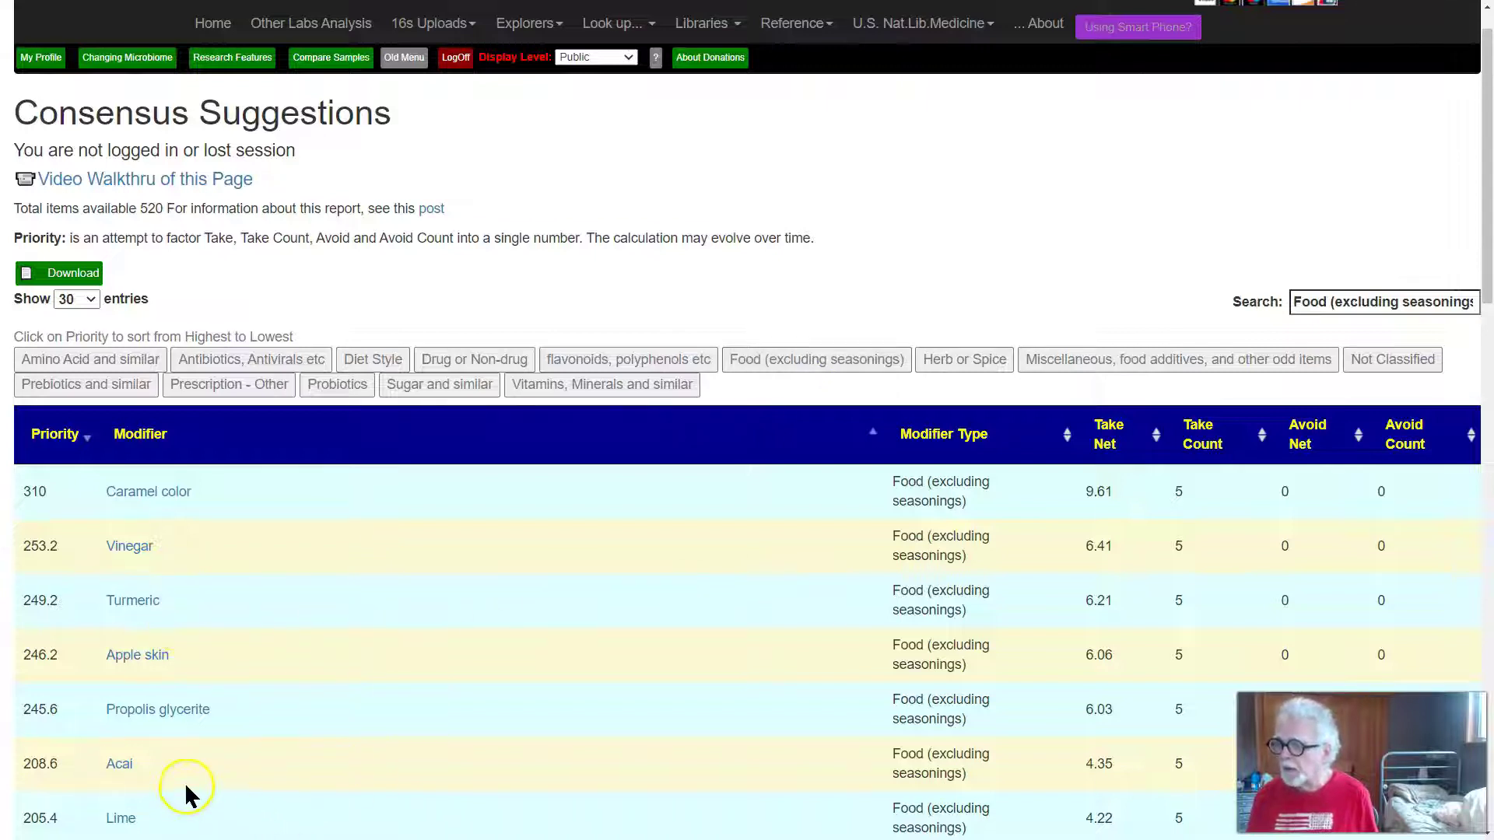
scroll(451, 667, down, 2)
scroll(451, 670, down, 3)
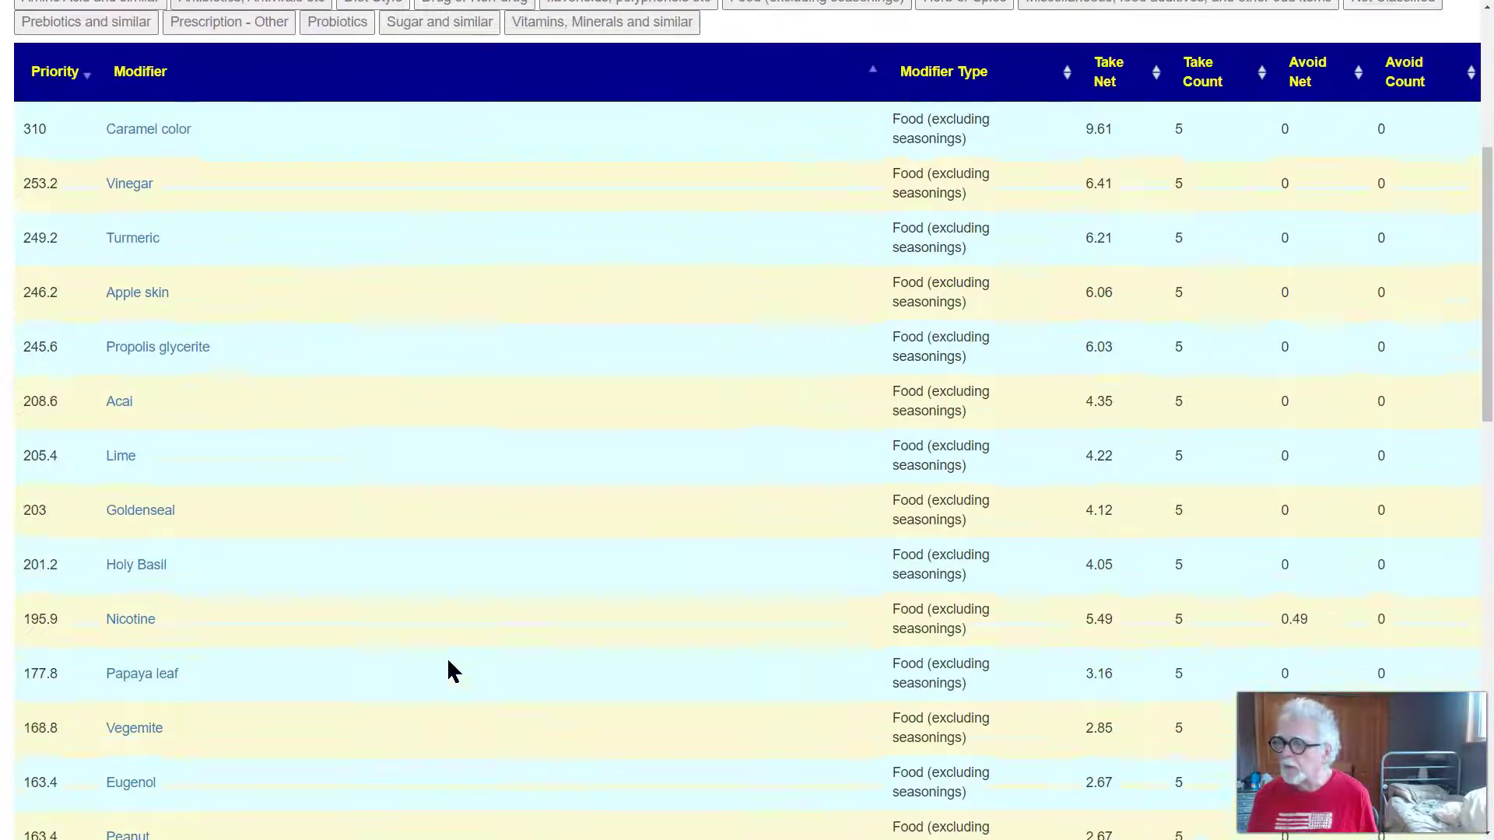
scroll(447, 646, up, 6)
click(443, 623)
click(849, 509)
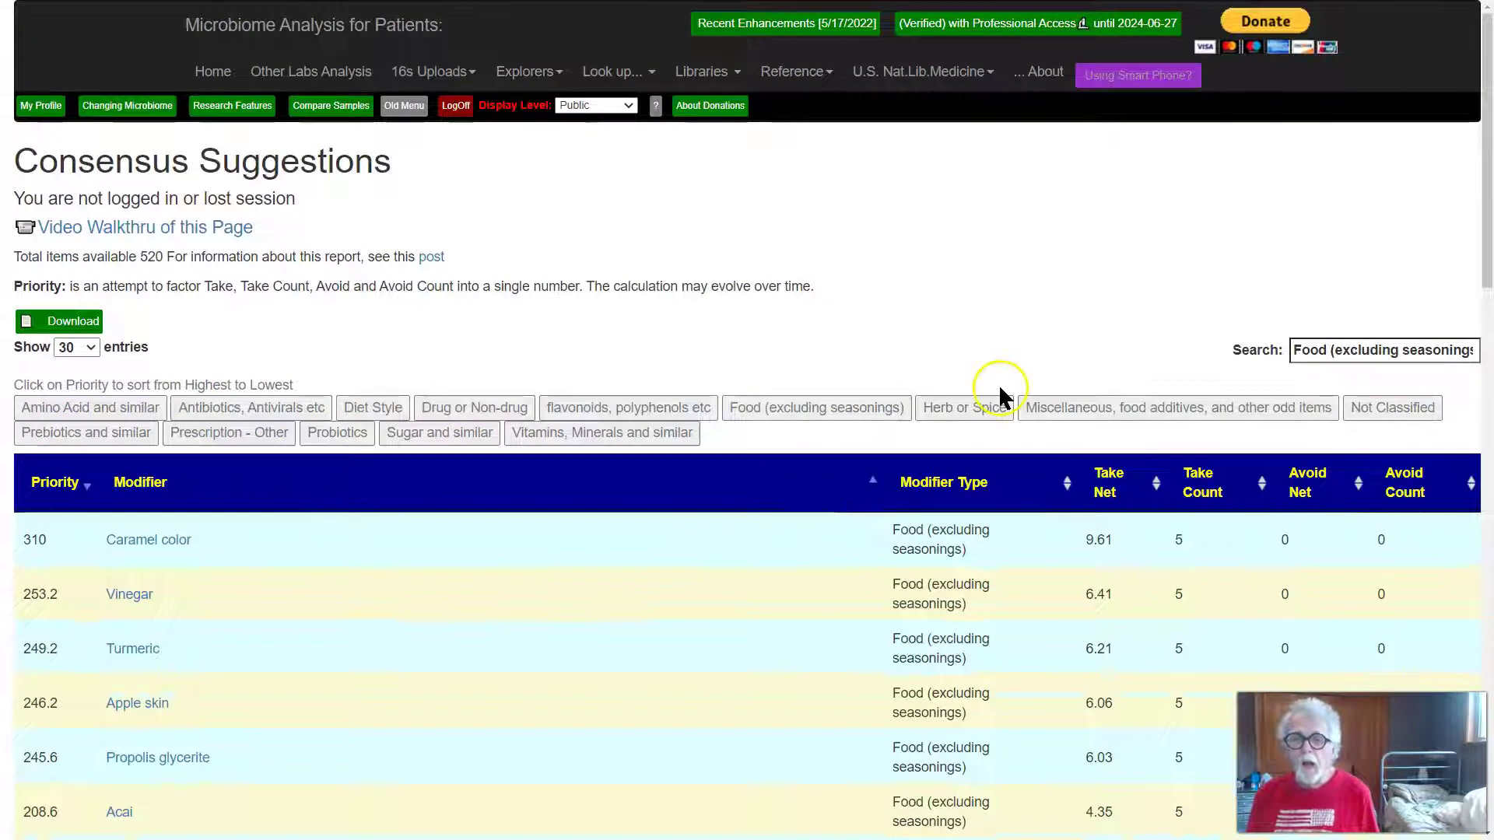
- Try the flavonoids, polyphenols etc and Amino Acid and similar filters, ending on flavonoids led by NAC at 231.2
click(599, 408)
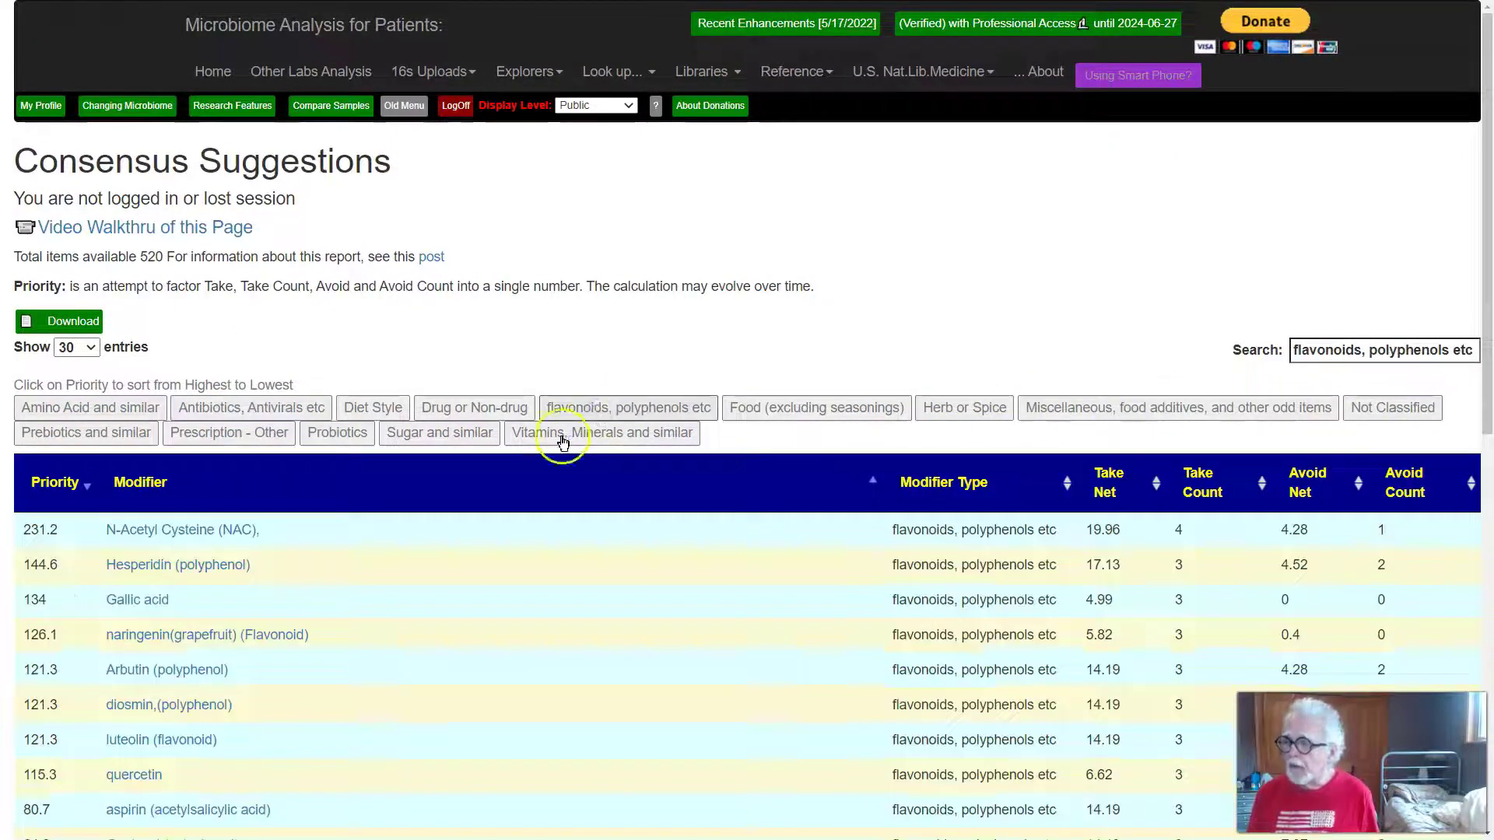
click(195, 680)
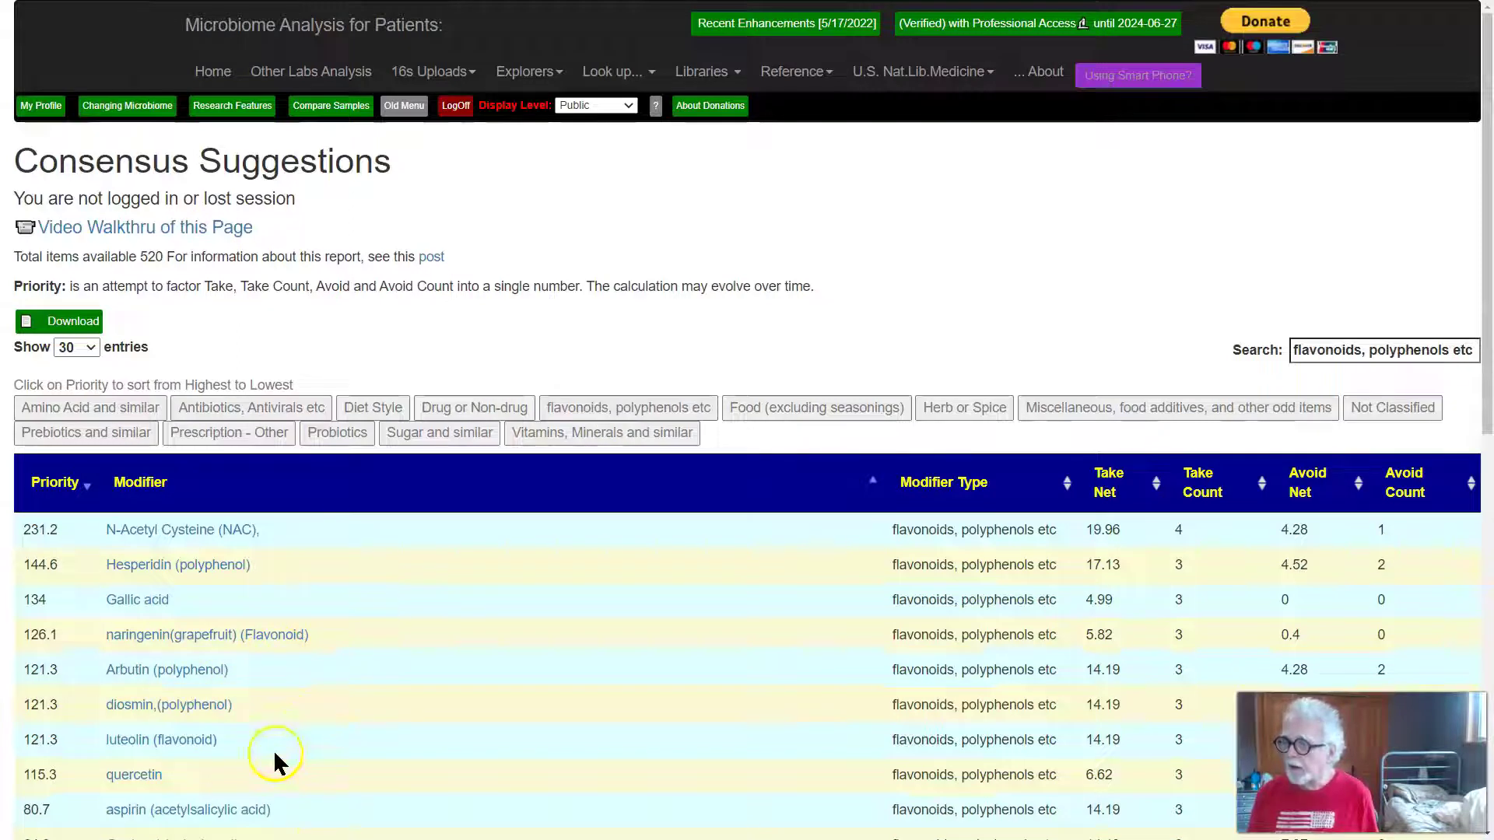
click(134, 781)
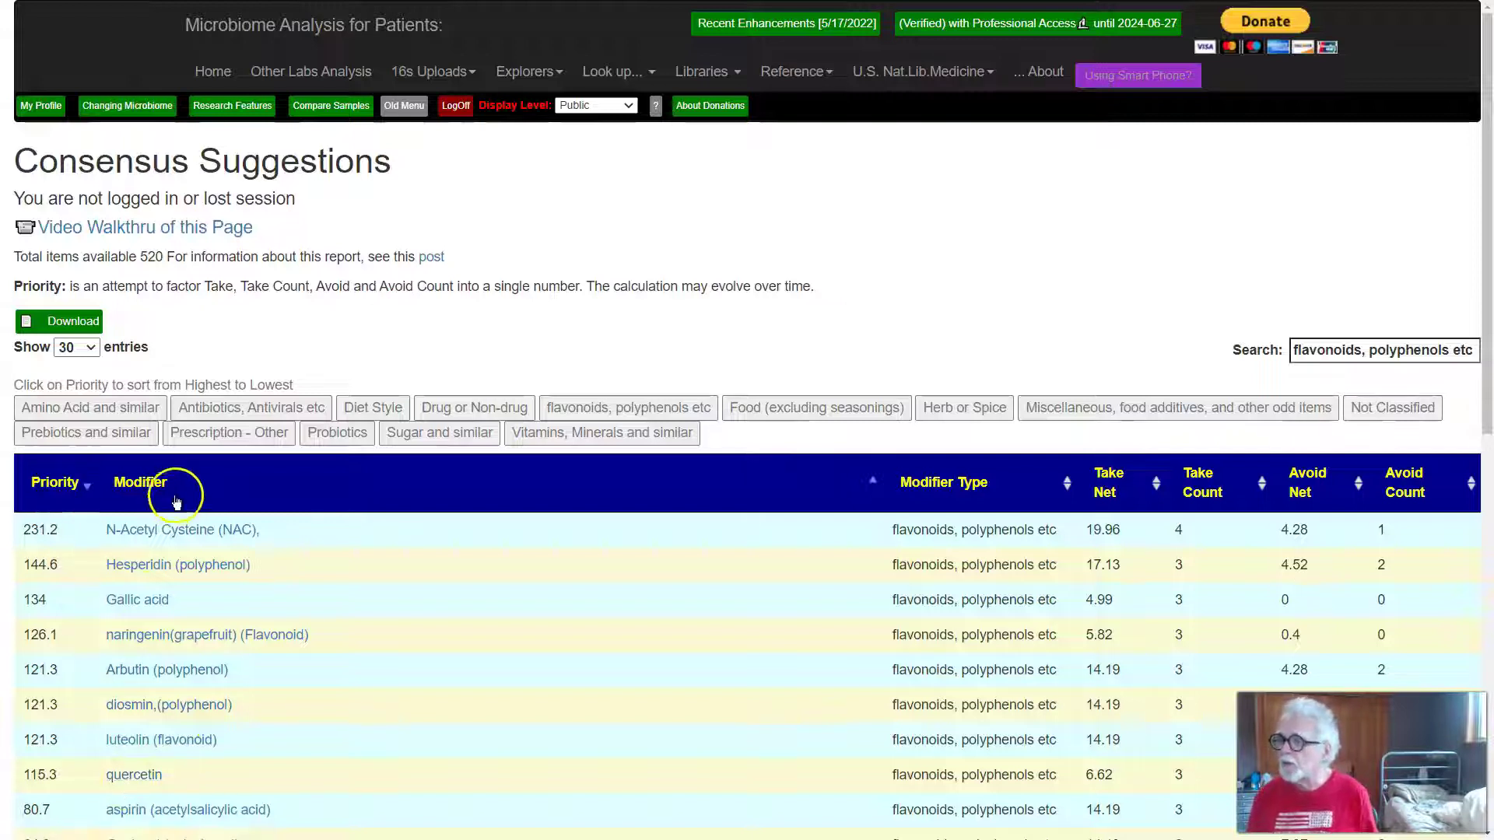
click(84, 408)
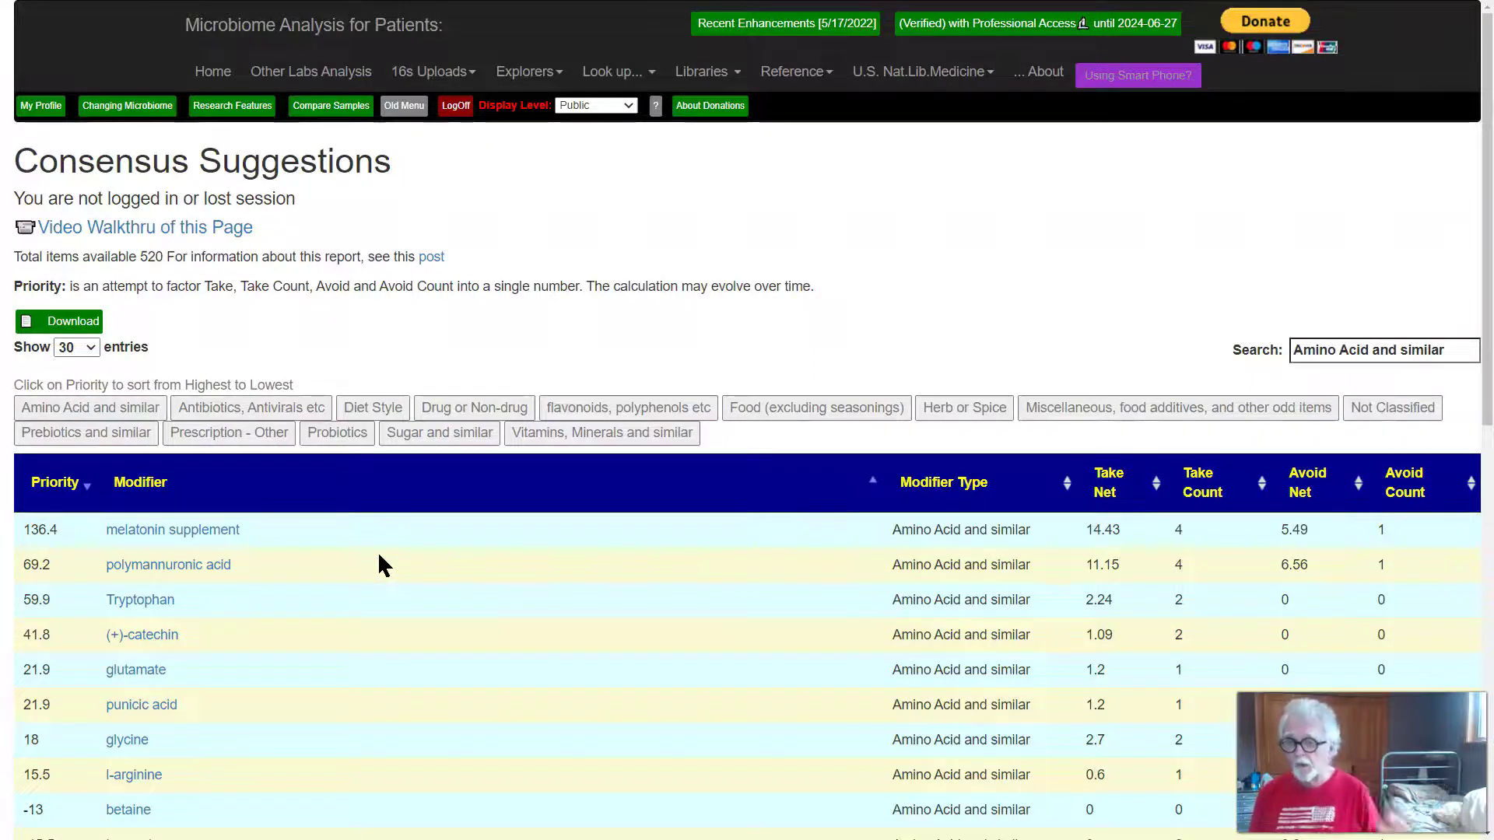
click(353, 546)
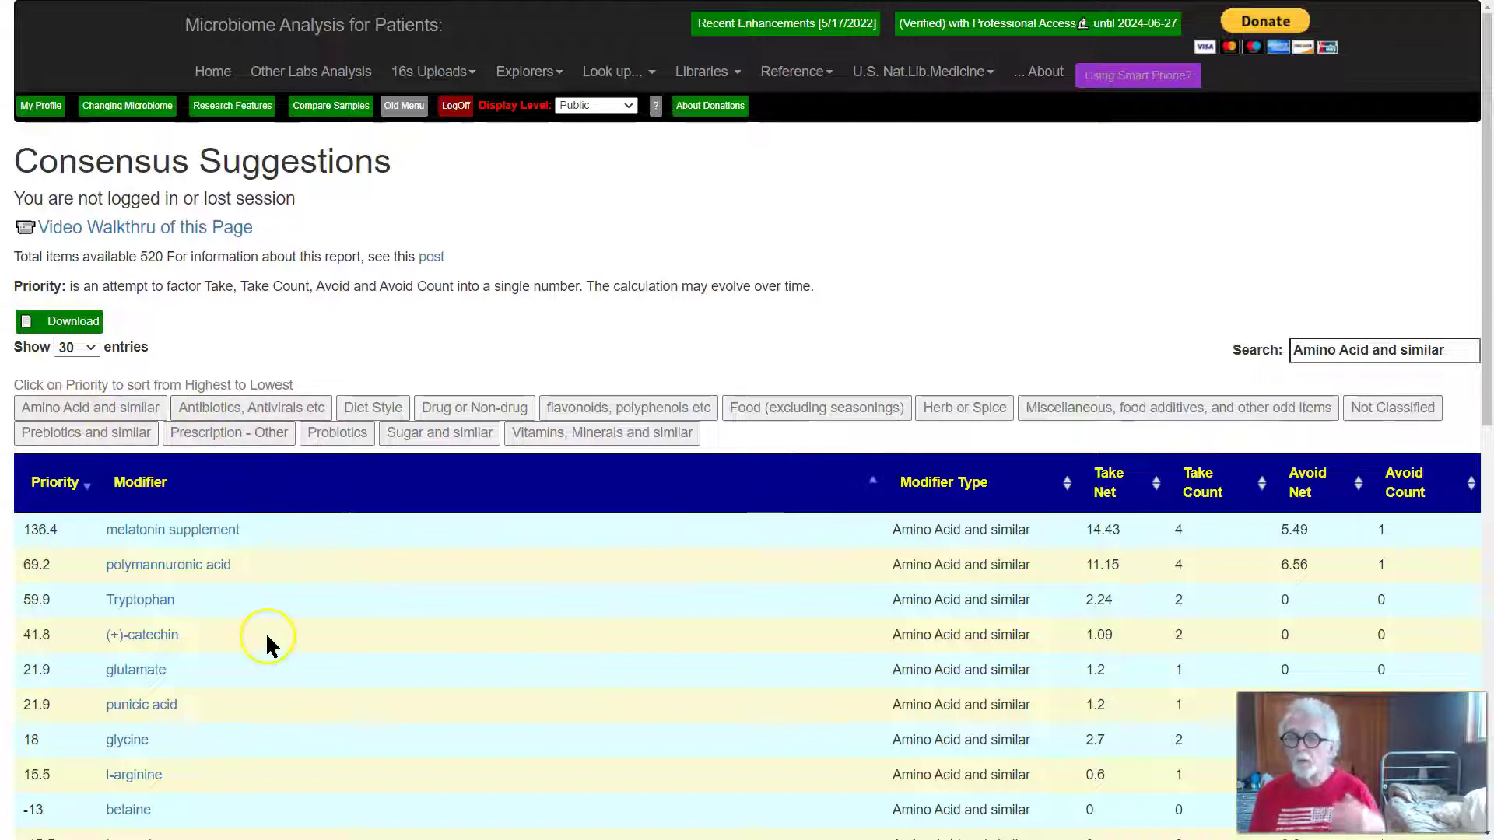
click(166, 338)
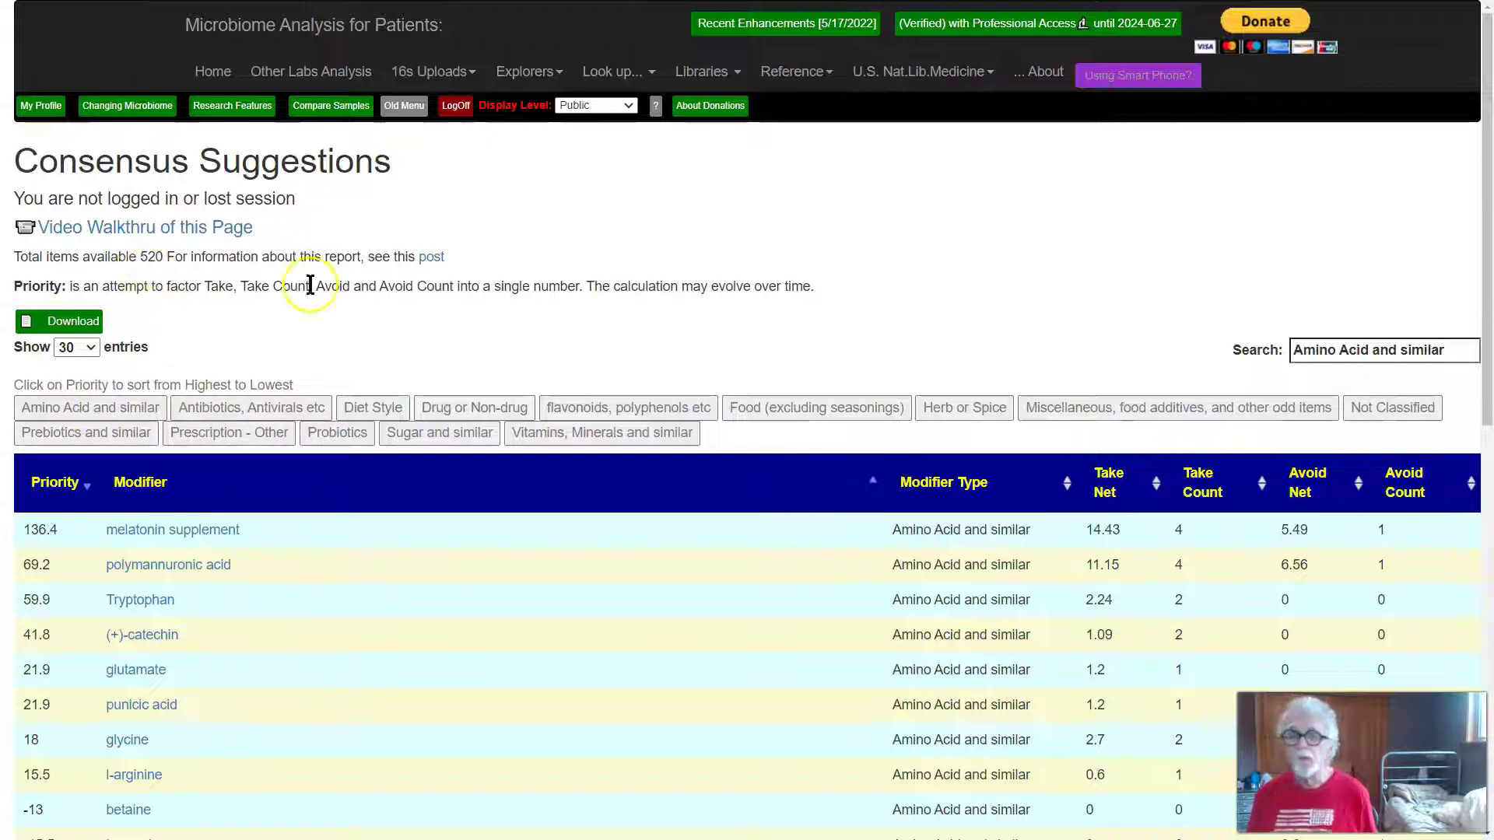
click(464, 306)
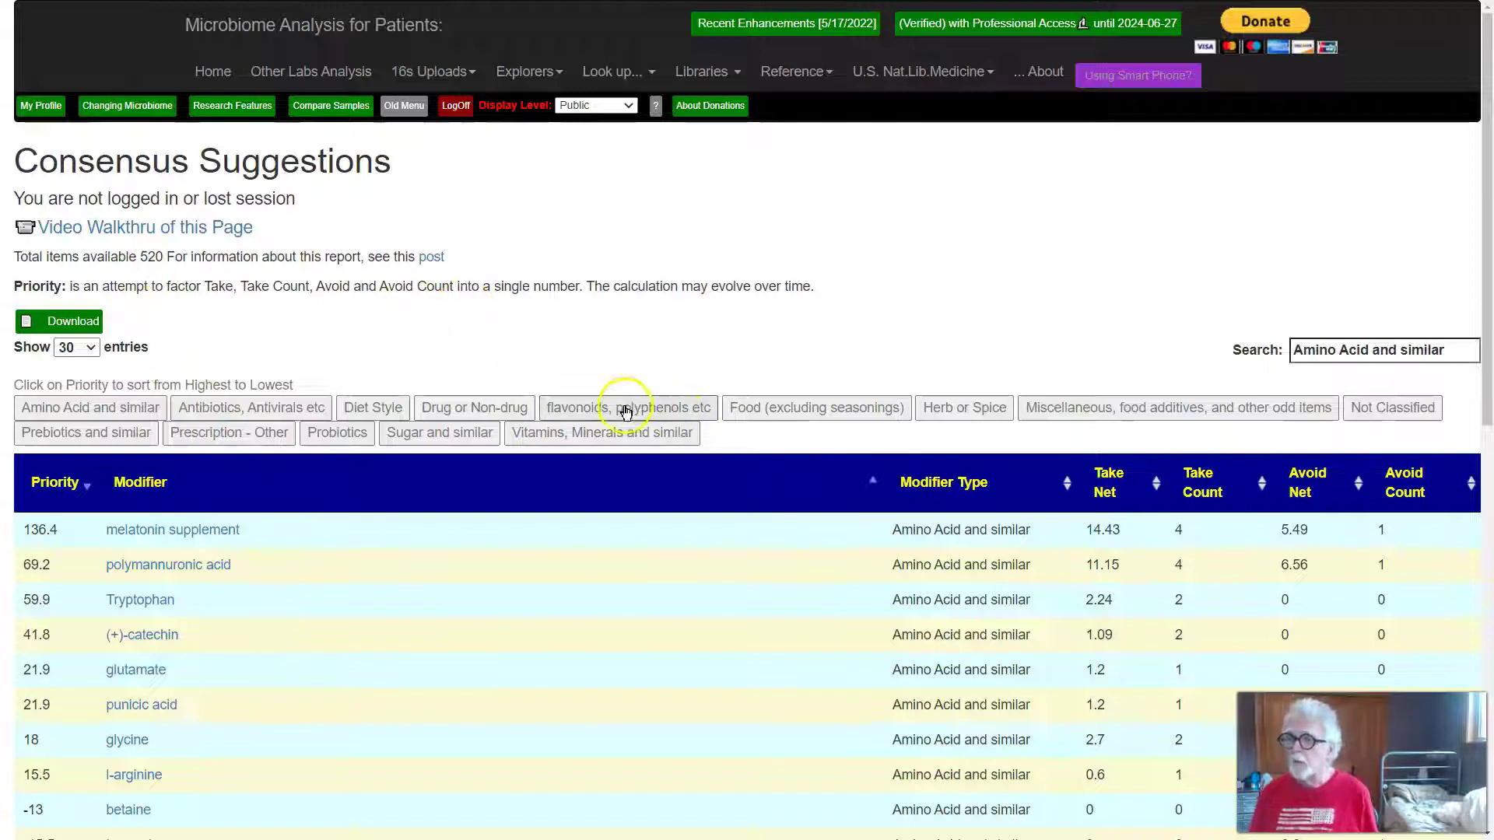
click(662, 415)
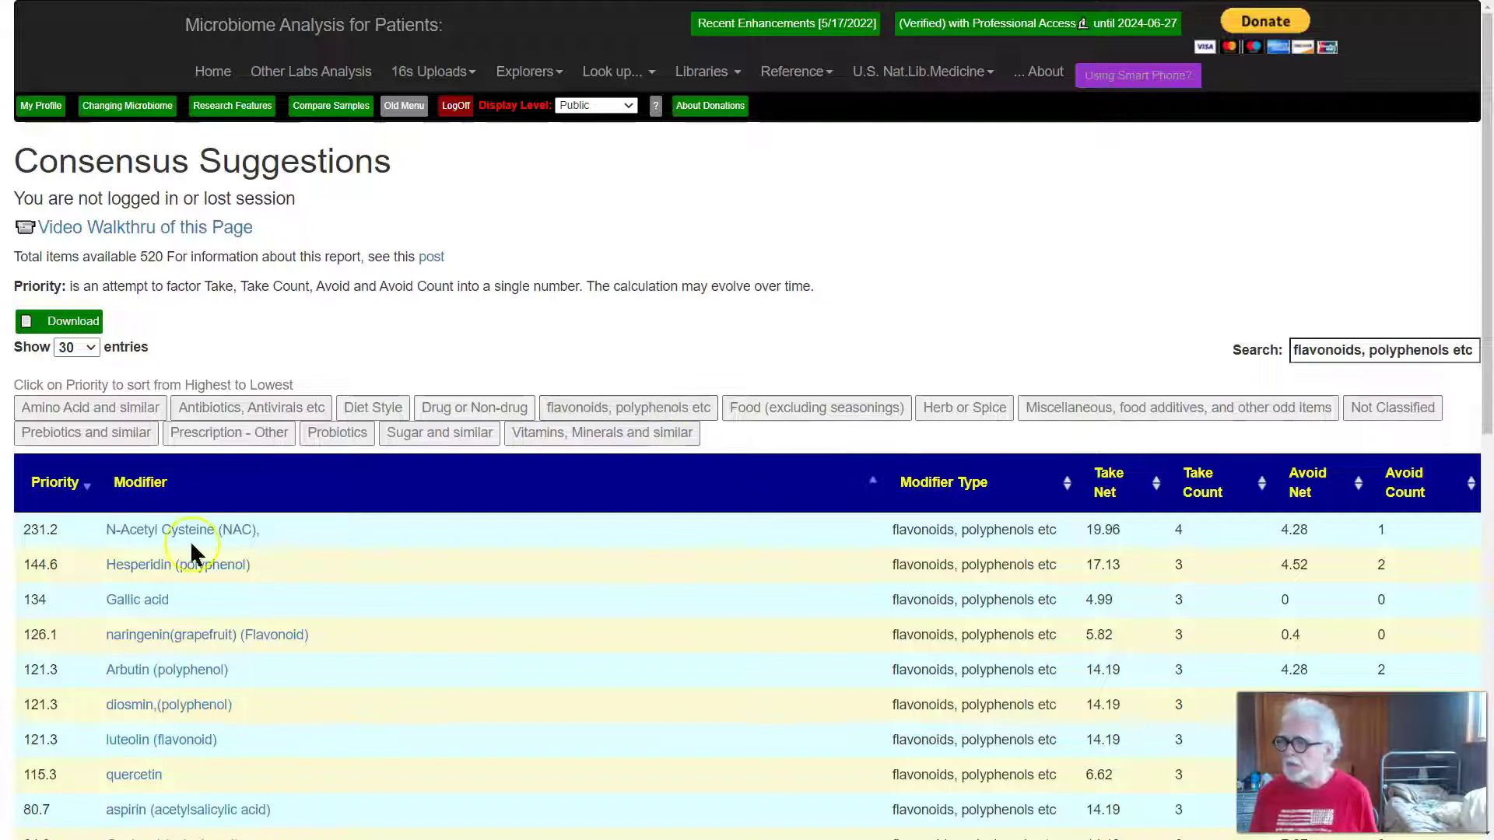
click(36, 548)
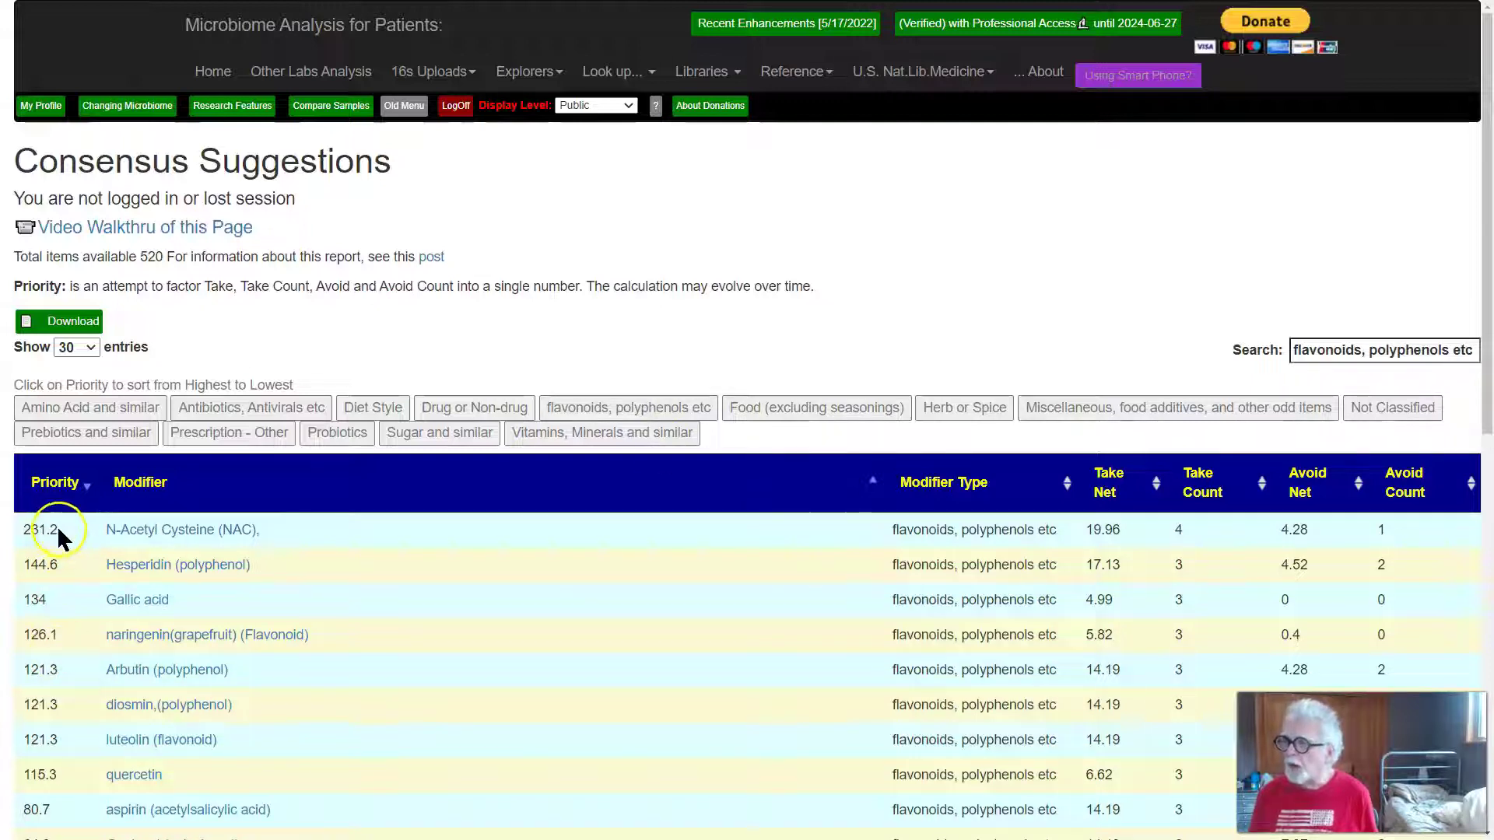
scroll(545, 611, down, 9)
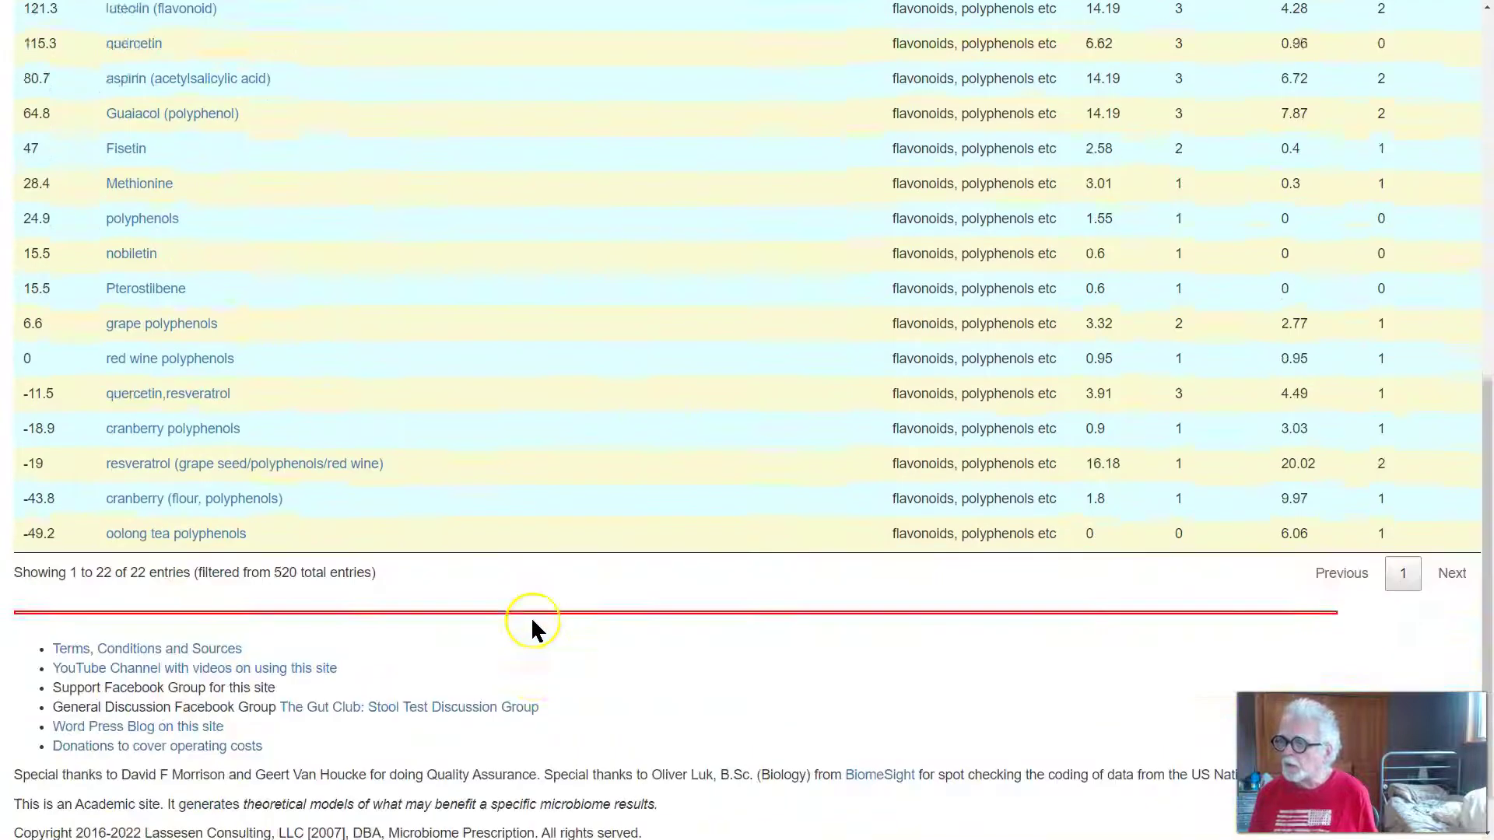
scroll(532, 627, down, 1)
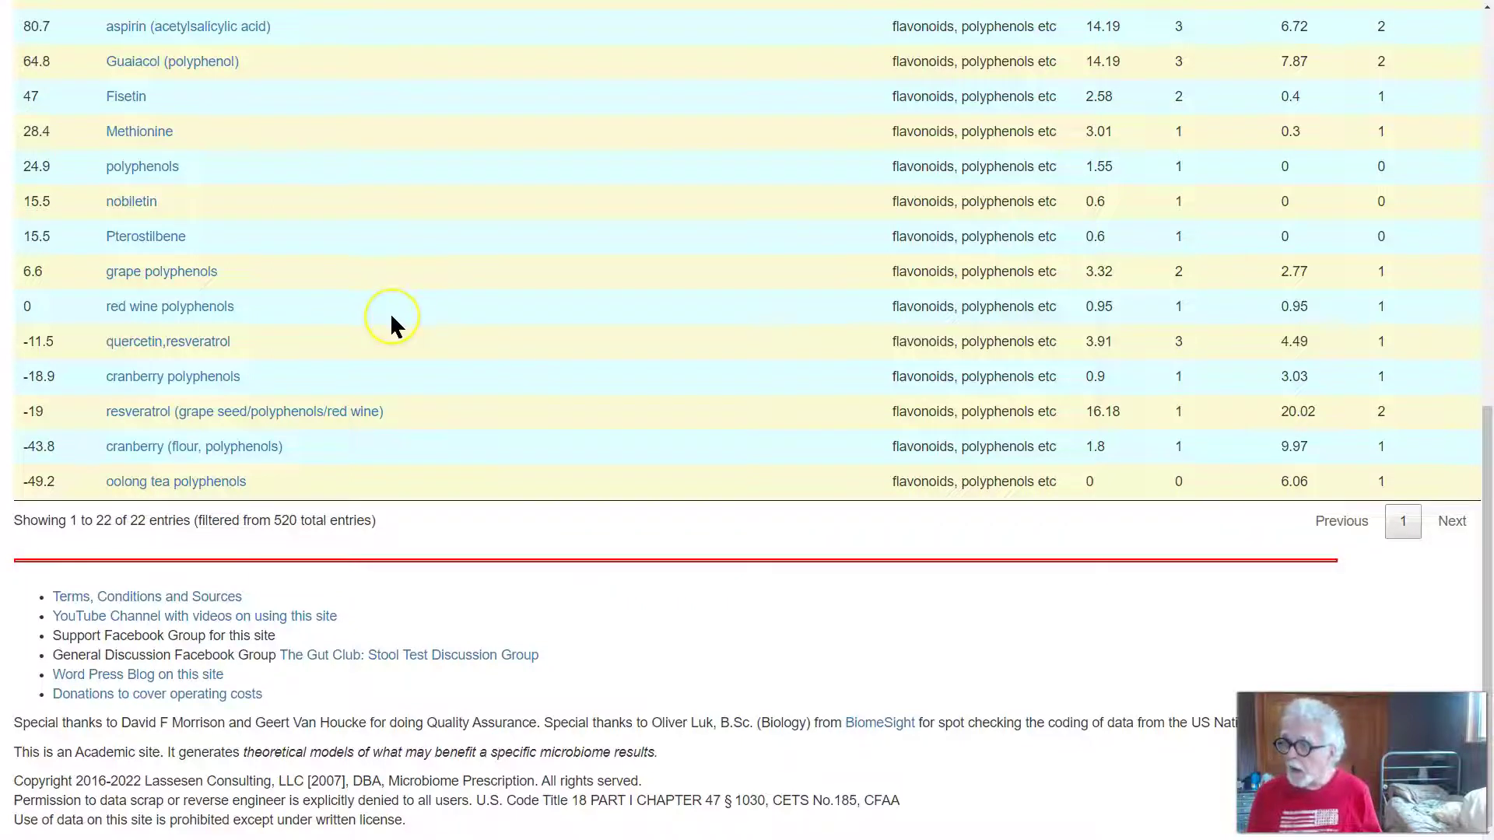
scroll(391, 317, up, 7)
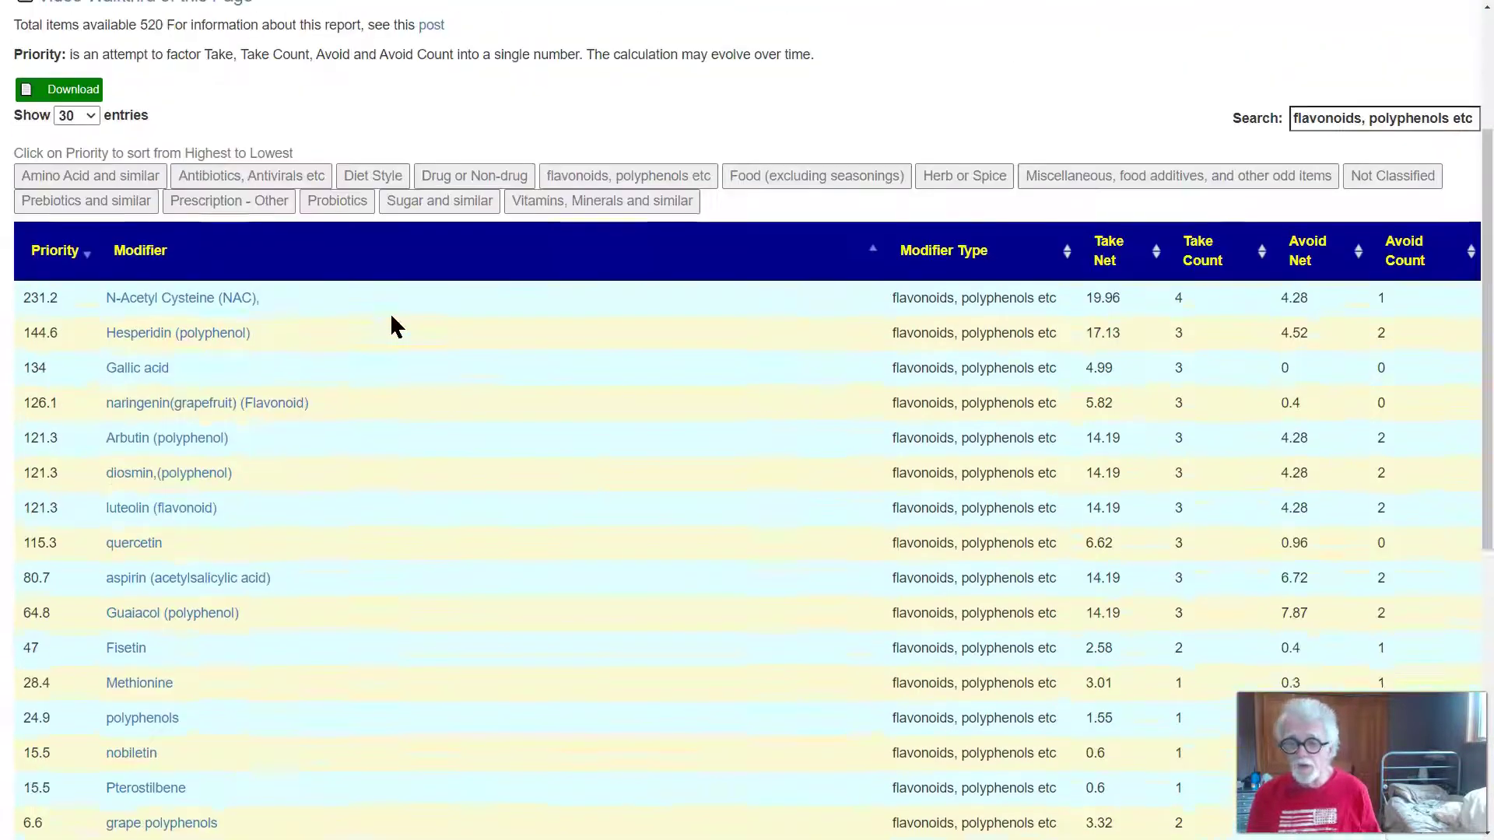
scroll(390, 312, up, 1)
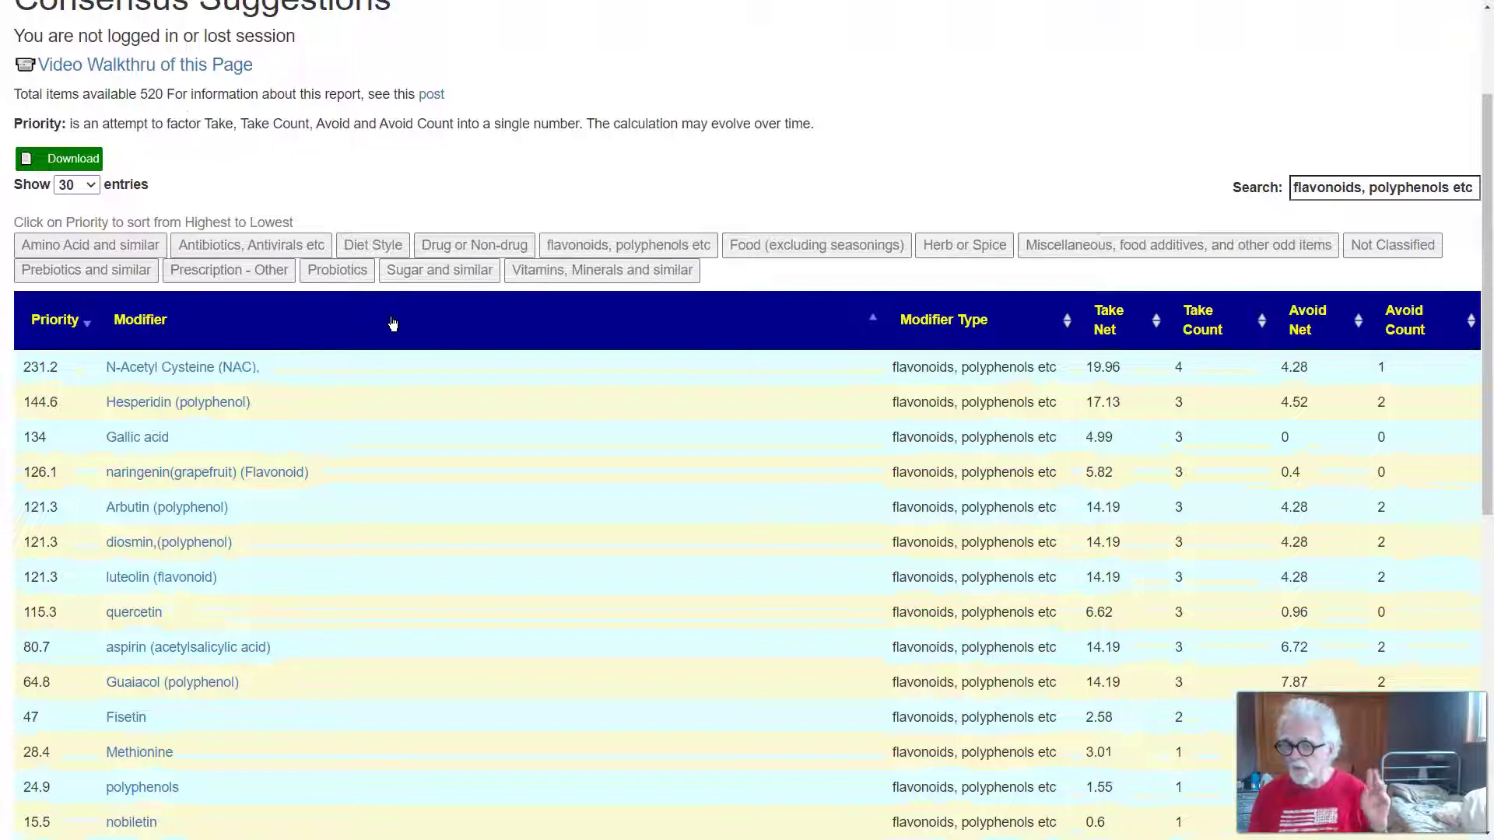
scroll(506, 540, up, 2)
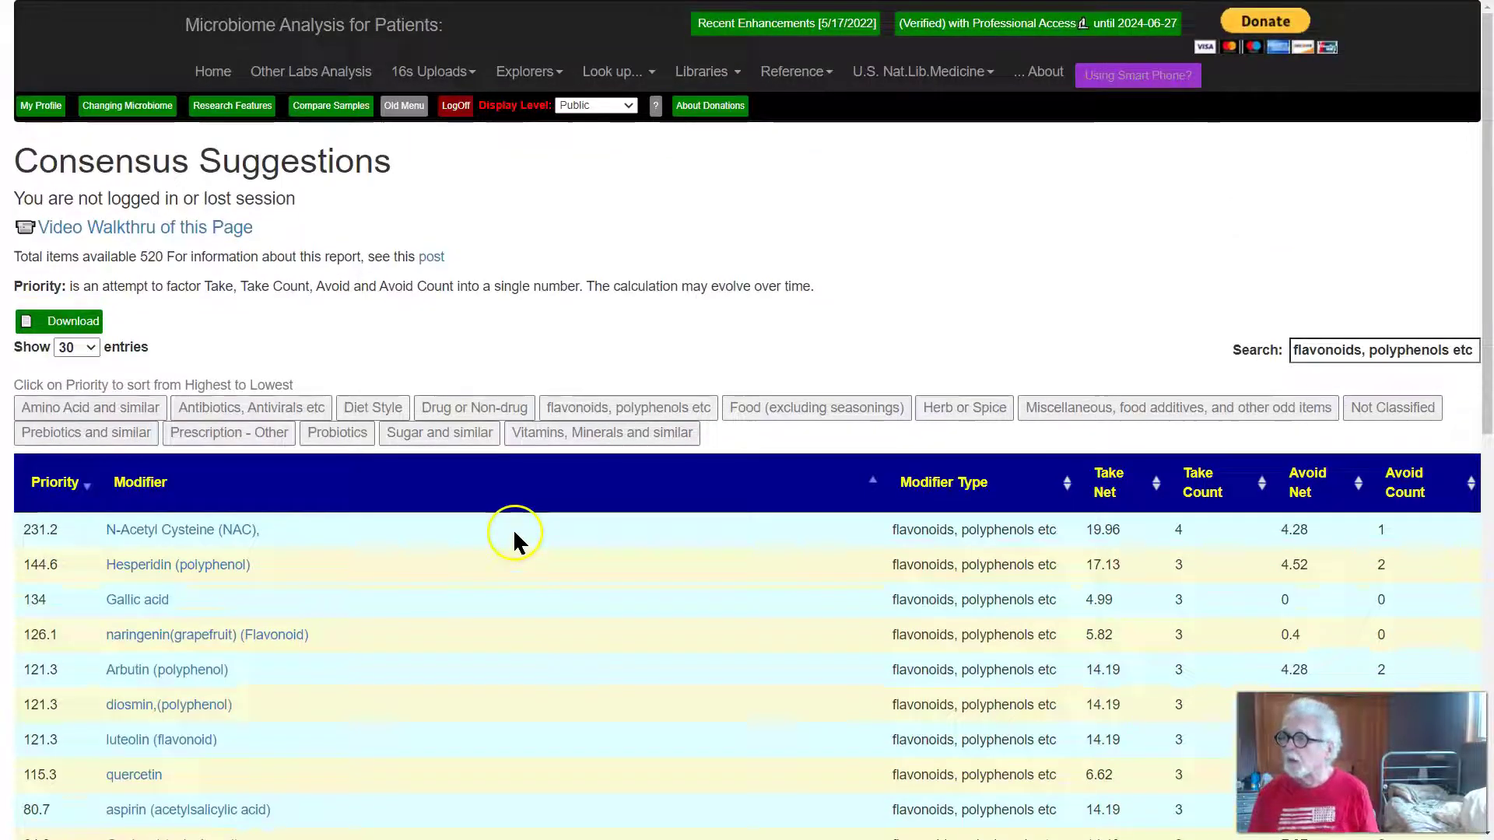